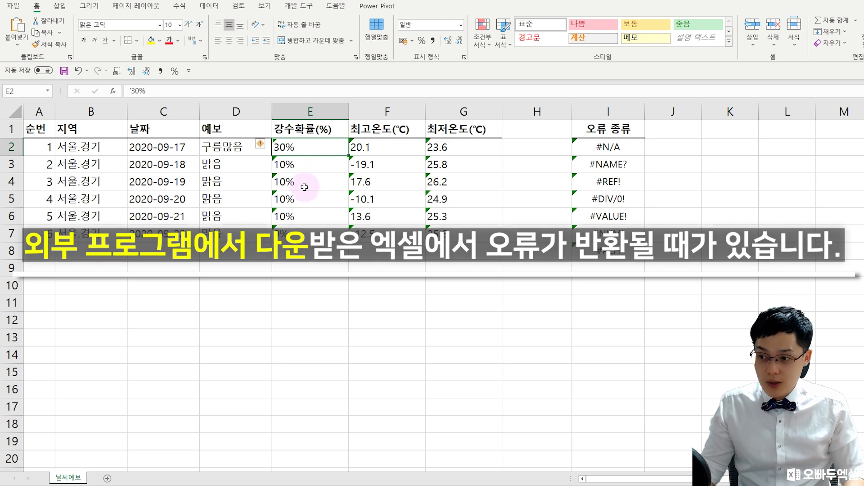
Inspect how the dates from C2 down and the precipitation percentages in E2:E4 are stored
{"action": "left_click", "coordinate": [164, 149]}
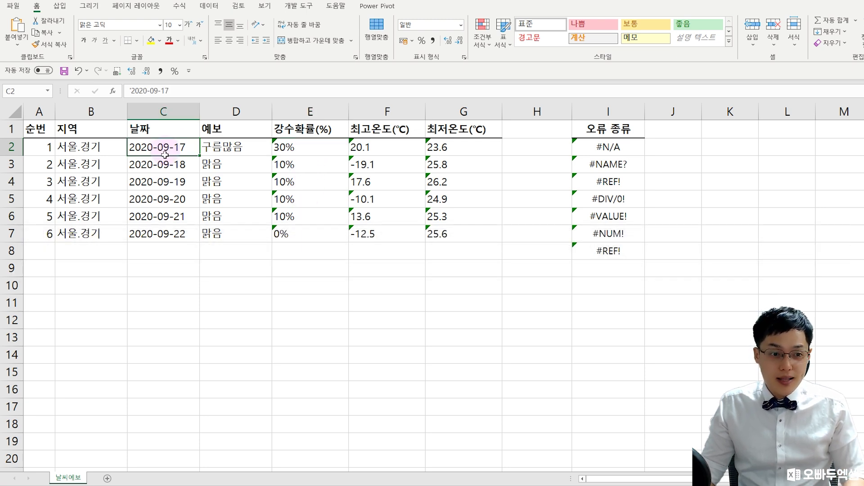
{"action": "left_click_drag", "start_coordinate": [165, 149], "coordinate": [169, 199]}
{"action": "left_click_drag", "start_coordinate": [309, 147], "coordinate": [310, 184]}
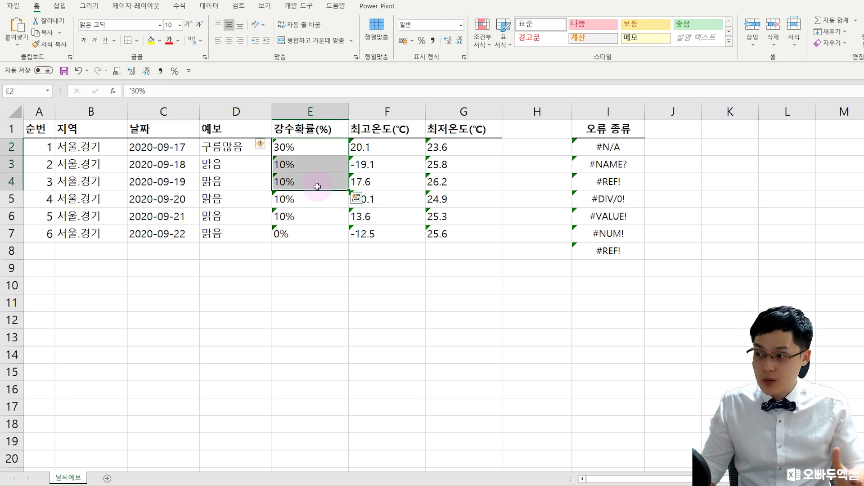
{"action": "left_click", "coordinate": [292, 155]}
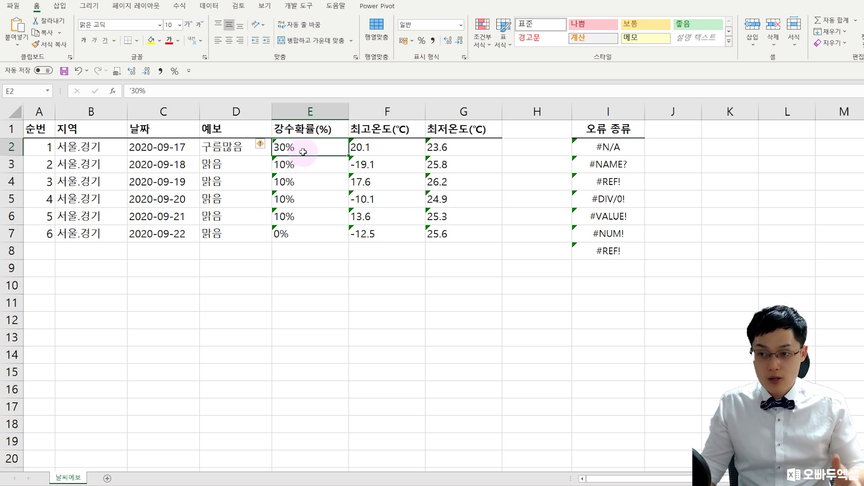
Enter the sample date 2020-11-30 in H11 and the day-first version 30-11-2020 in H12
{"action": "left_click", "coordinate": [504, 296]}
{"action": "type", "text": "2020-11-30"}
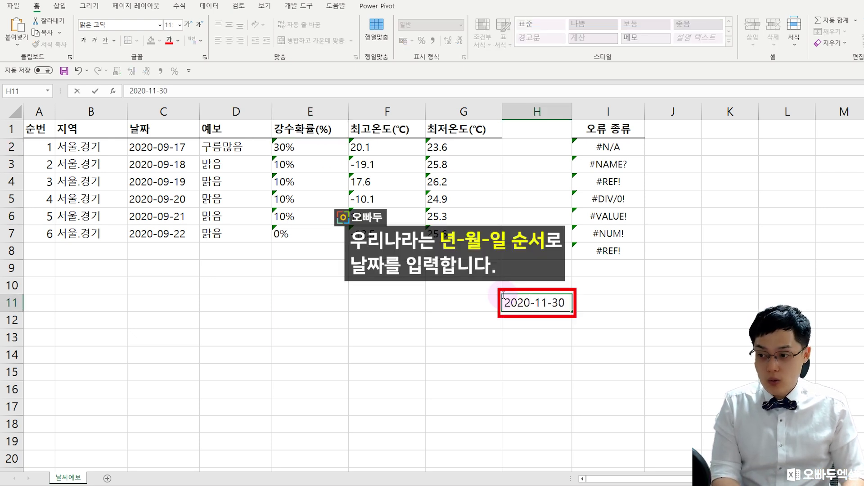
{"action": "key", "text": "Return"}
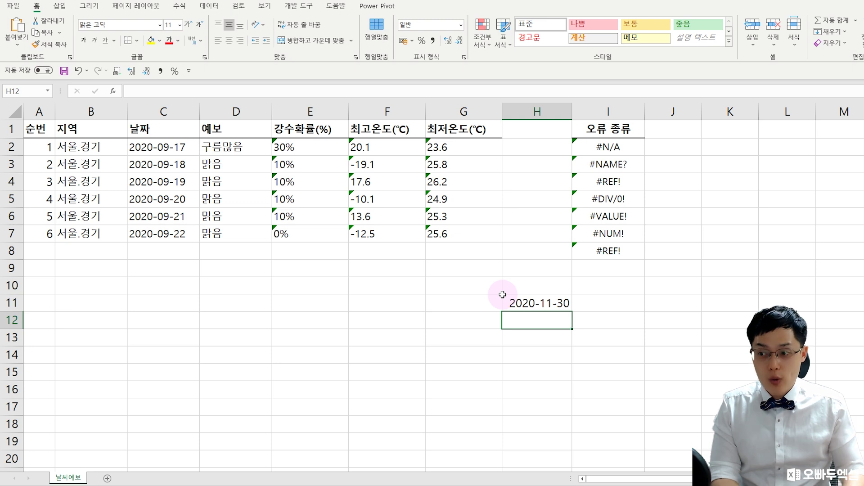
{"action": "type", "text": "30-"}
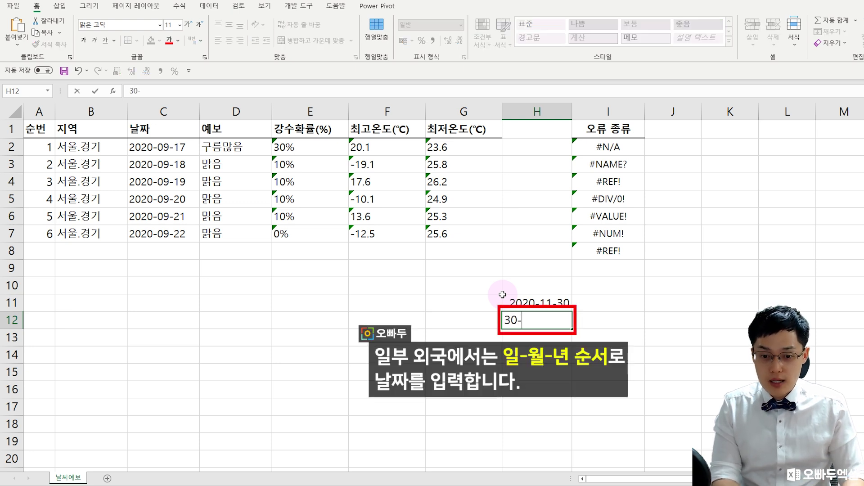
{"action": "type", "text": "11-2020"}
{"action": "key", "text": "Return"}
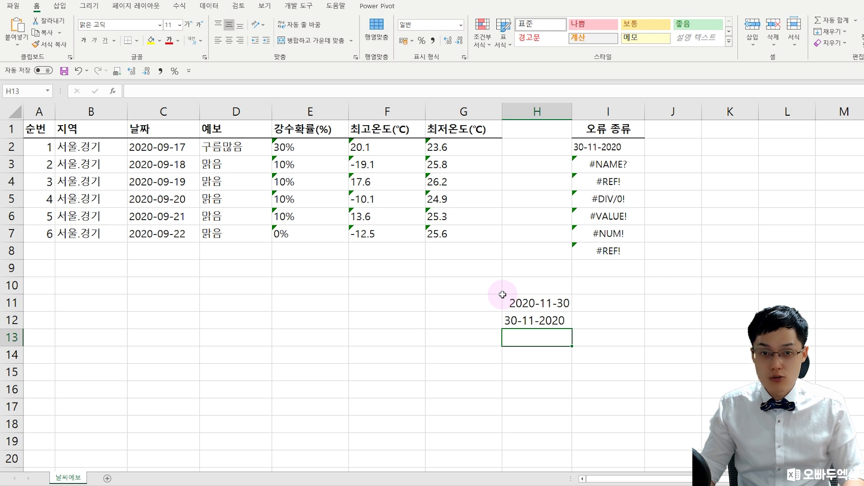
Widen column H slightly and compare the alignment and number format of the dates in H11 and H12
{"action": "left_click_drag", "start_coordinate": [571, 111], "coordinate": [585, 112]}
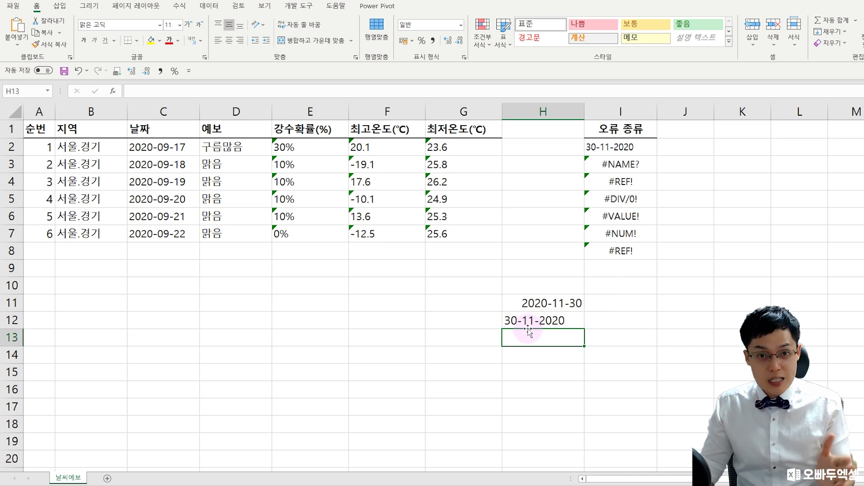
{"action": "left_click", "coordinate": [553, 309]}
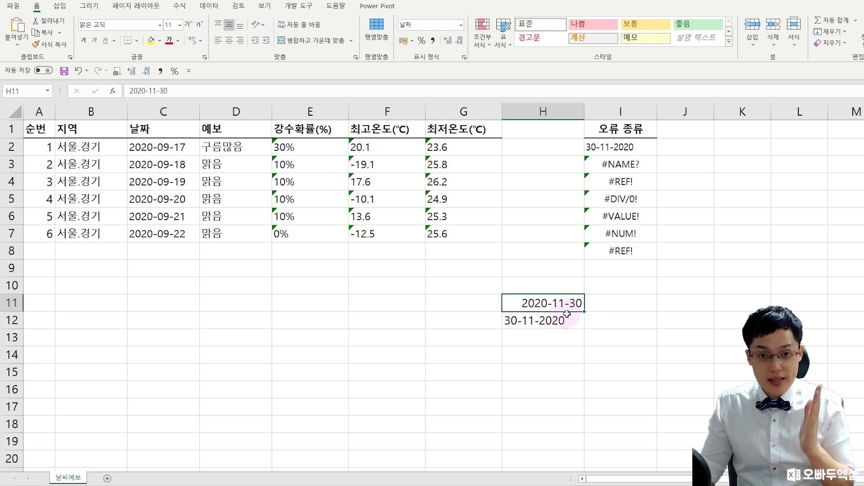
{"action": "left_click", "coordinate": [566, 322]}
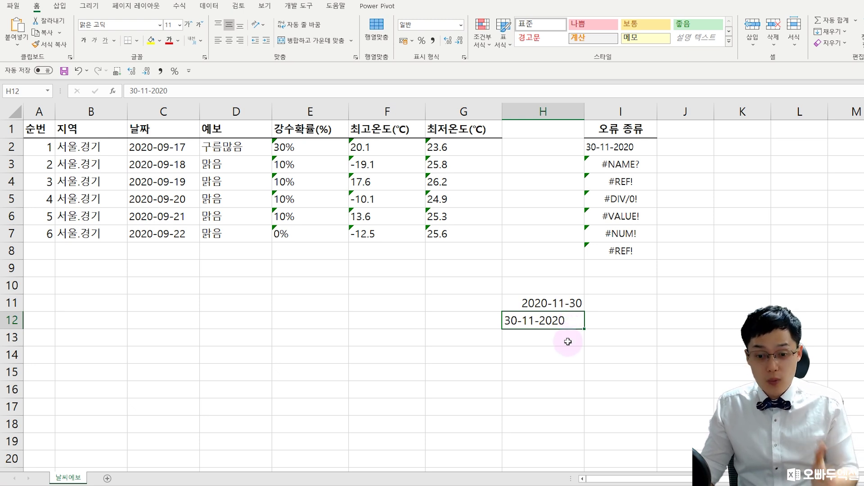
{"action": "left_click", "coordinate": [560, 302]}
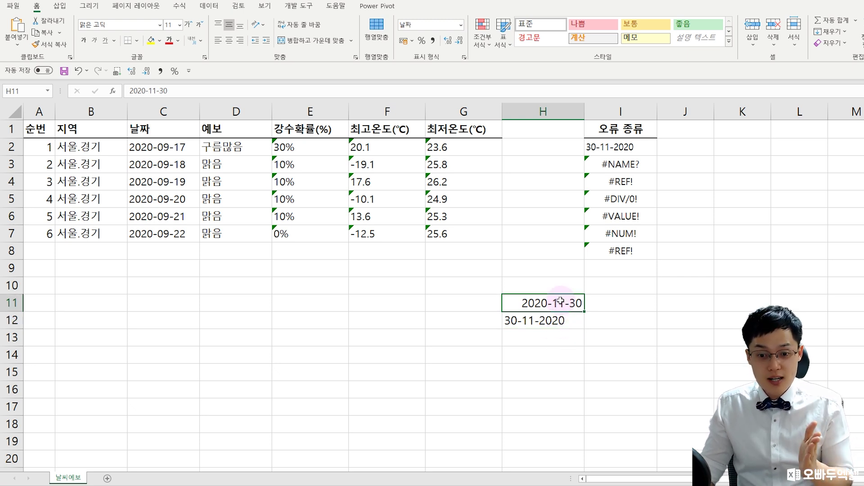
{"action": "left_click", "coordinate": [560, 320]}
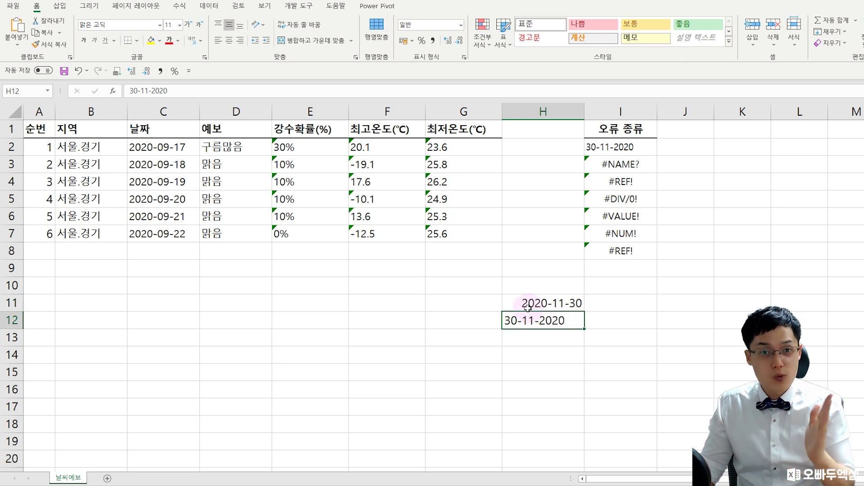
{"action": "left_click", "coordinate": [559, 302]}
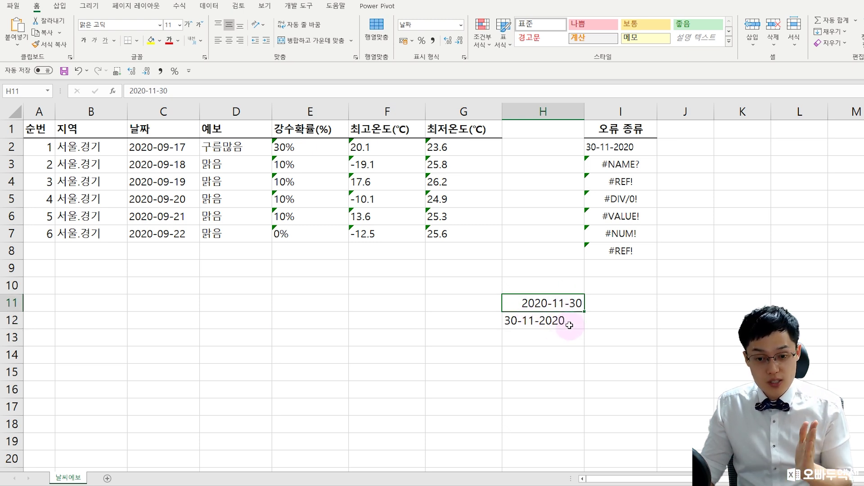
{"action": "left_click", "coordinate": [569, 326]}
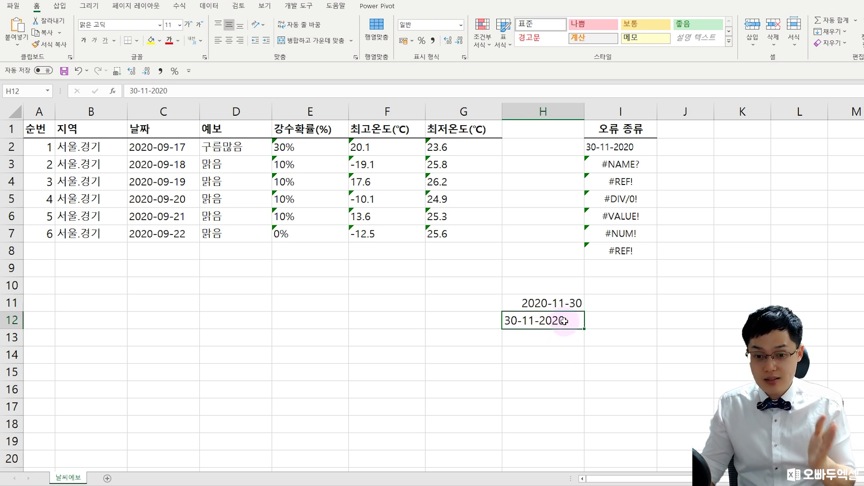
Extract the month of H11 in I11 with MONTH, copy the formula down to I12, and check the source dates
{"action": "left_click", "coordinate": [611, 306]}
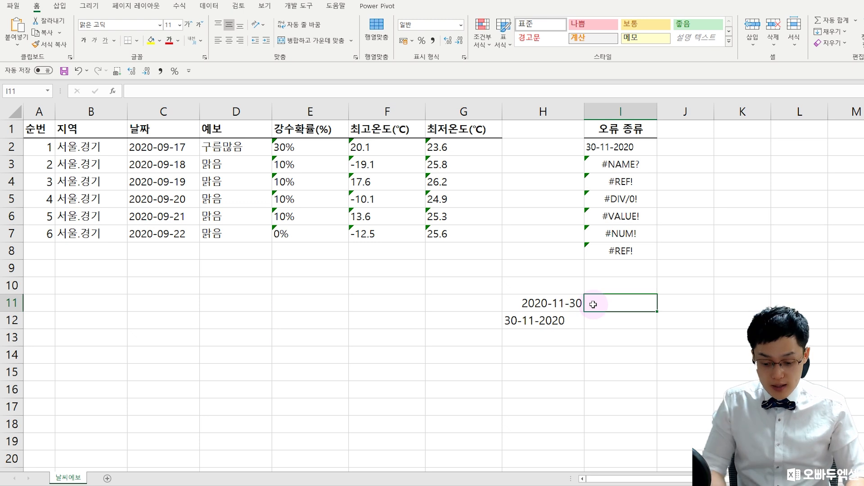
{"action": "type", "text": "=month("}
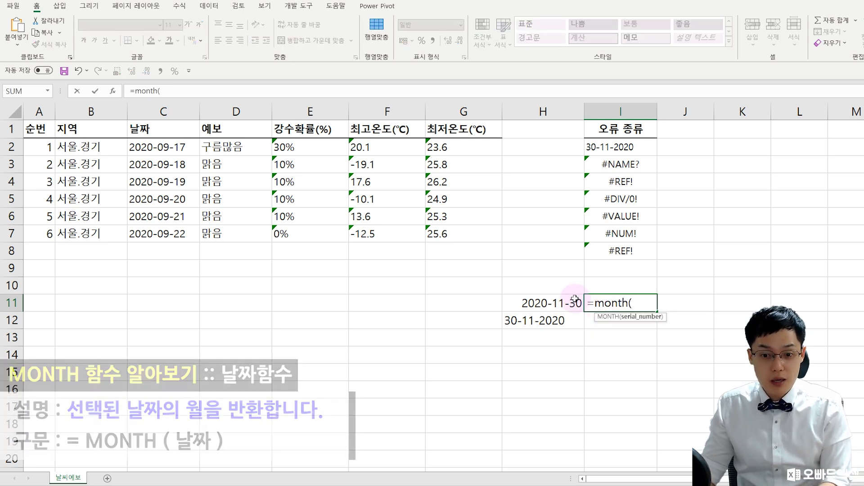
{"action": "left_click", "coordinate": [574, 303]}
{"action": "key", "text": "Return"}
{"action": "left_click", "coordinate": [649, 302]}
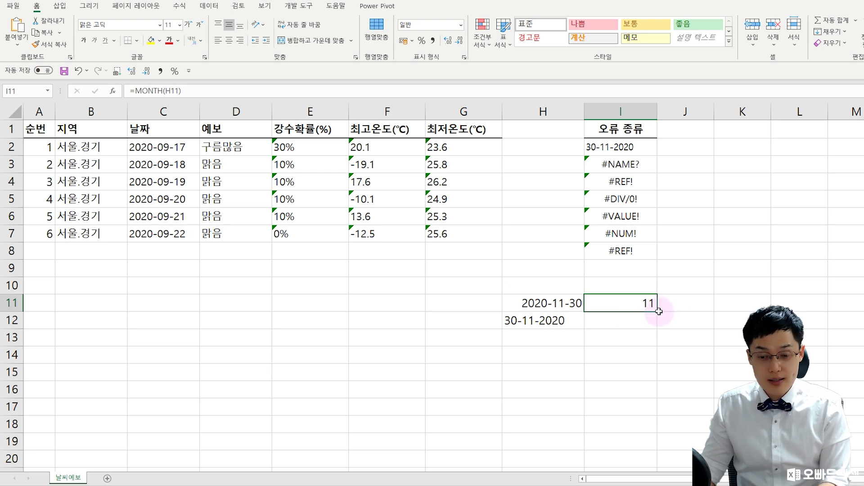
{"action": "left_click_drag", "start_coordinate": [659, 311], "coordinate": [660, 328]}
{"action": "left_click", "coordinate": [643, 321]}
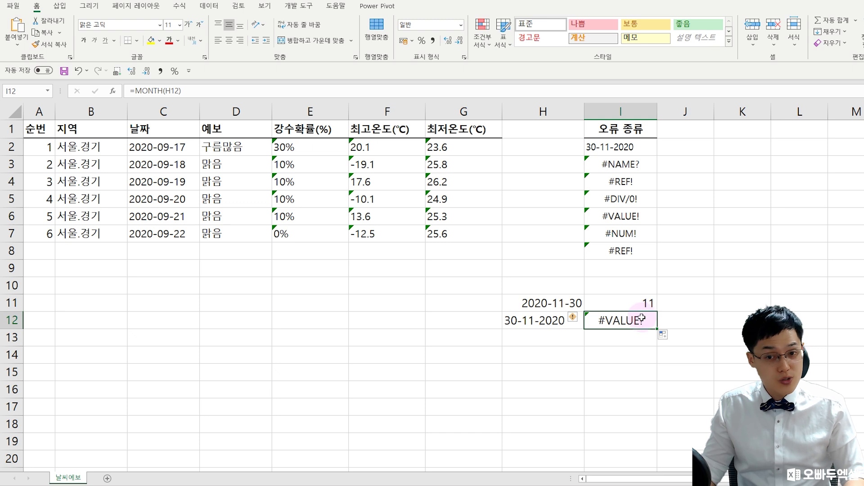
{"action": "left_click", "coordinate": [536, 308]}
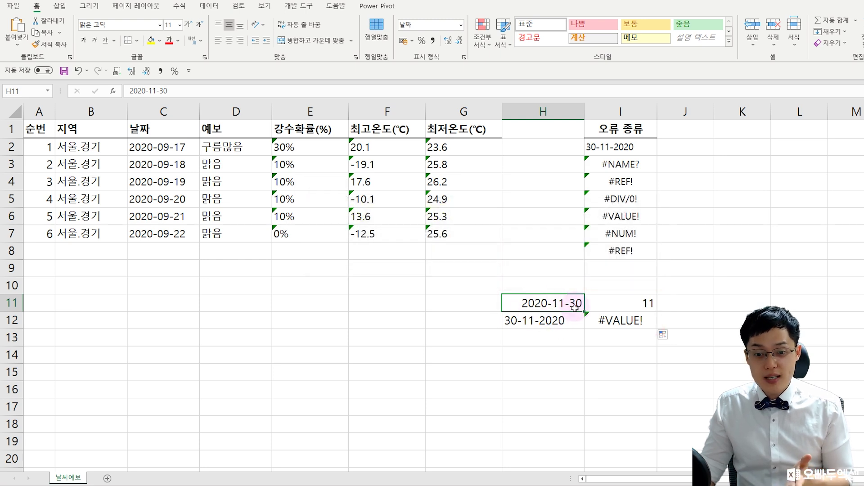
{"action": "left_click", "coordinate": [560, 320]}
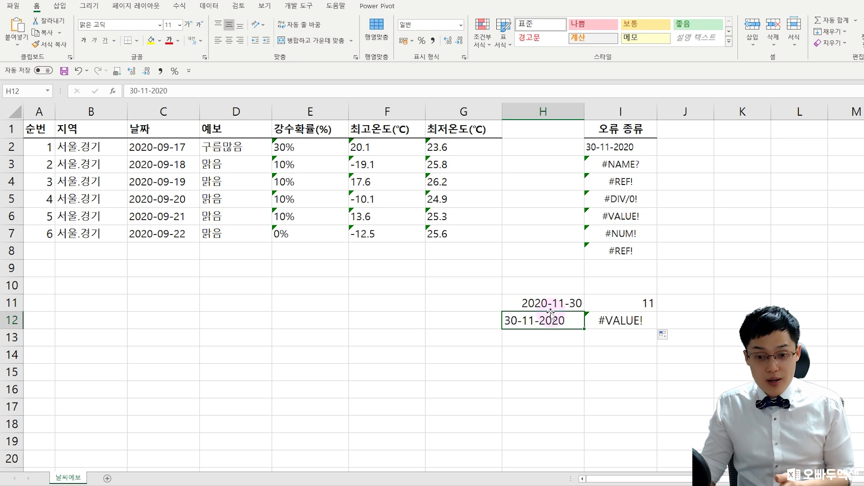
{"action": "left_click", "coordinate": [537, 301]}
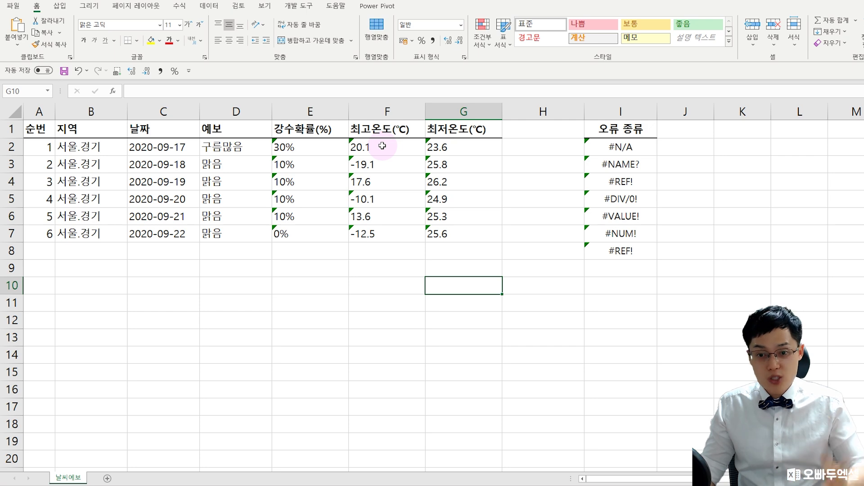
Examine the formulas behind the #N/A, #DIV/0! and #VALUE! examples in I2, I5 and I6
{"action": "left_click", "coordinate": [631, 152]}
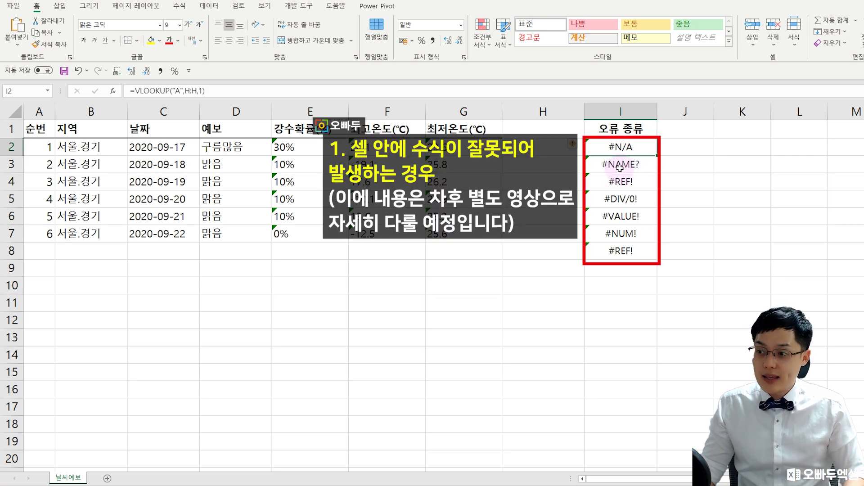
{"action": "left_click", "coordinate": [202, 91]}
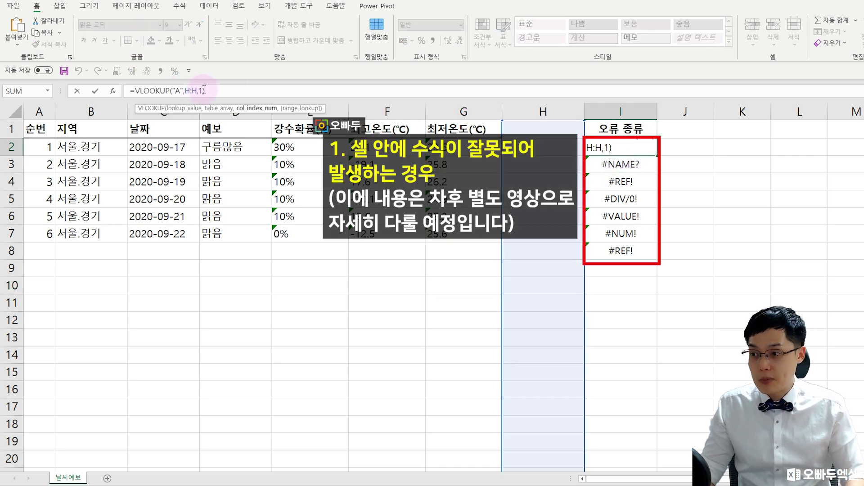
{"action": "key", "text": "Escape"}
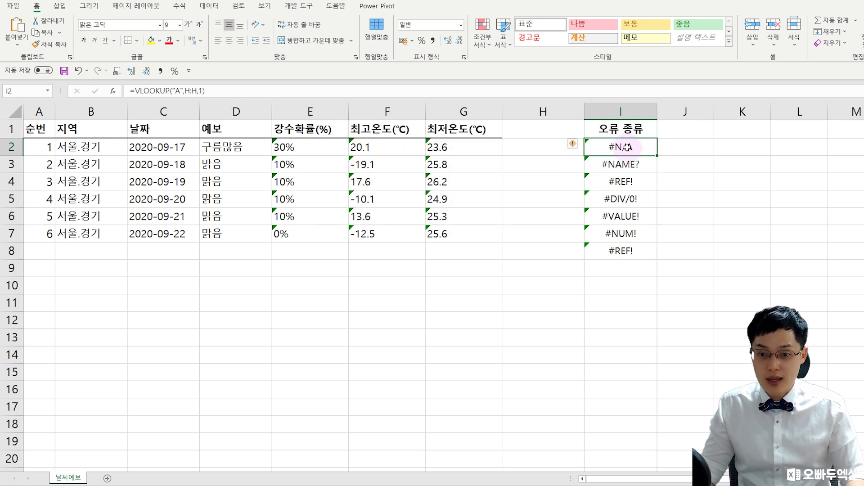
{"action": "left_click", "coordinate": [623, 198]}
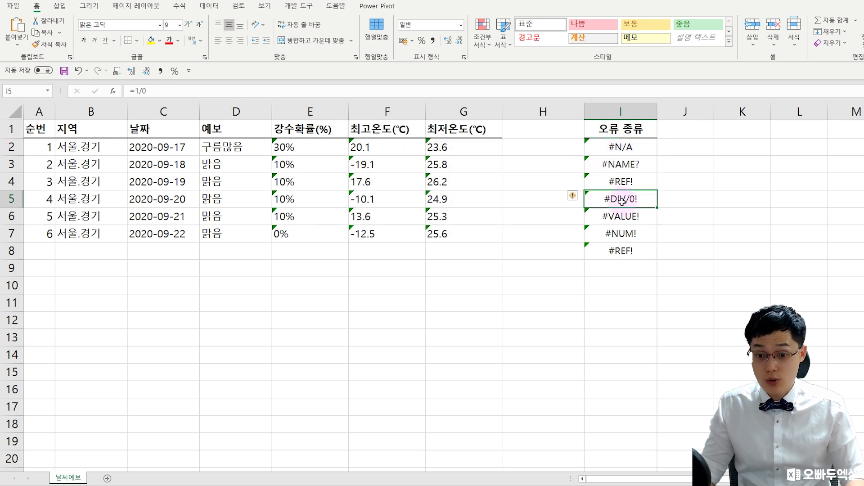
{"action": "left_click", "coordinate": [624, 216]}
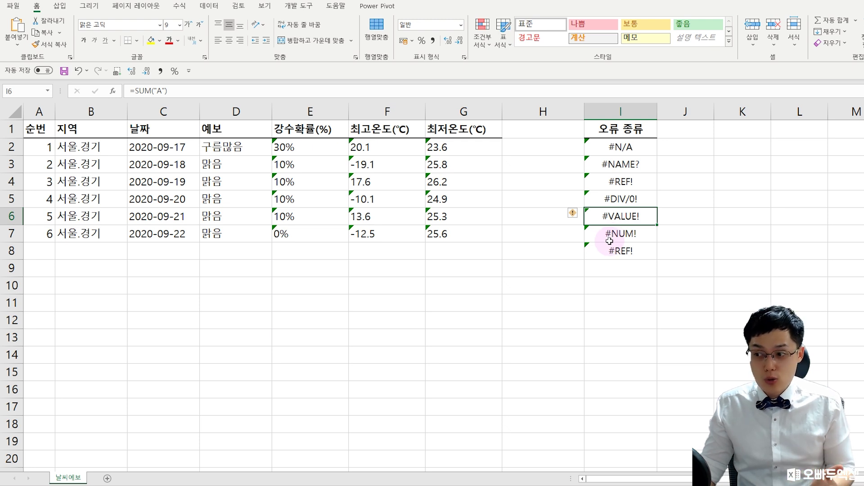
Examine the maximum temperatures in F2:F6 and compare them with the sequence numbers in A2:A7
{"action": "left_click", "coordinate": [387, 202]}
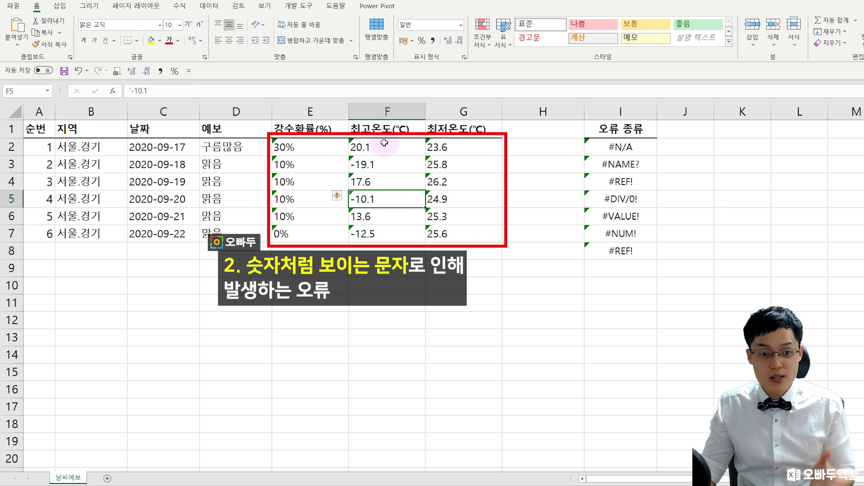
{"action": "left_click_drag", "start_coordinate": [384, 144], "coordinate": [376, 217]}
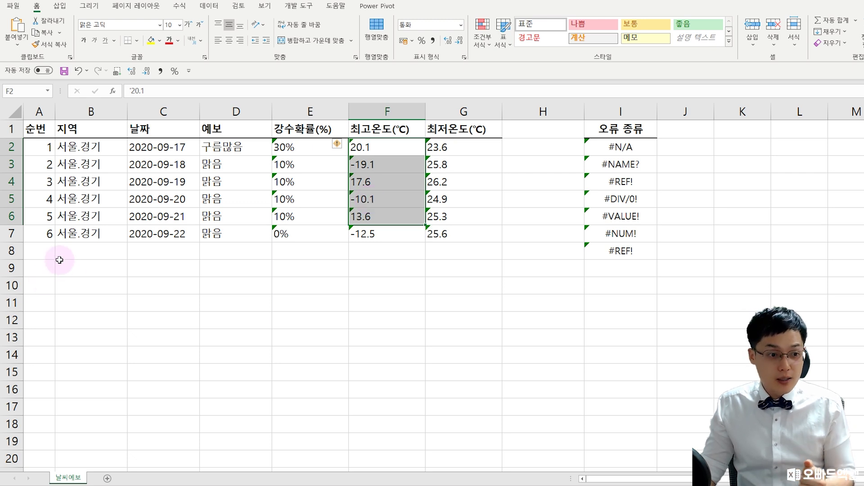
{"action": "left_click_drag", "start_coordinate": [36, 147], "coordinate": [44, 235]}
Add up A2:A6 in cell A8 with the SUM function
{"action": "left_click", "coordinate": [48, 250]}
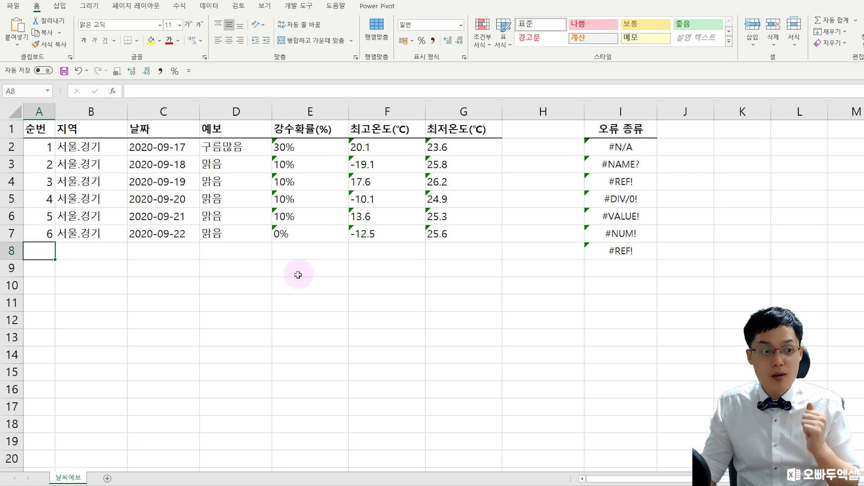
{"action": "type", "text": "=sum("}
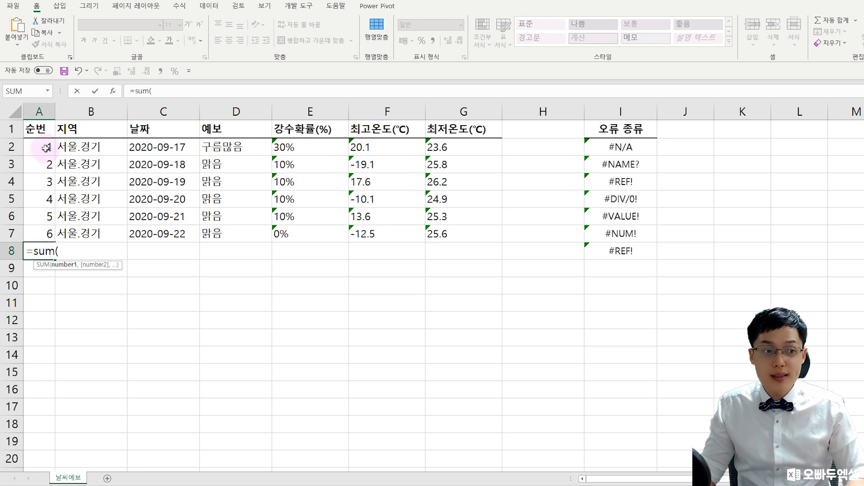
{"action": "left_click_drag", "start_coordinate": [46, 148], "coordinate": [48, 181]}
{"action": "left_click_drag", "start_coordinate": [47, 211], "coordinate": [46, 210]}
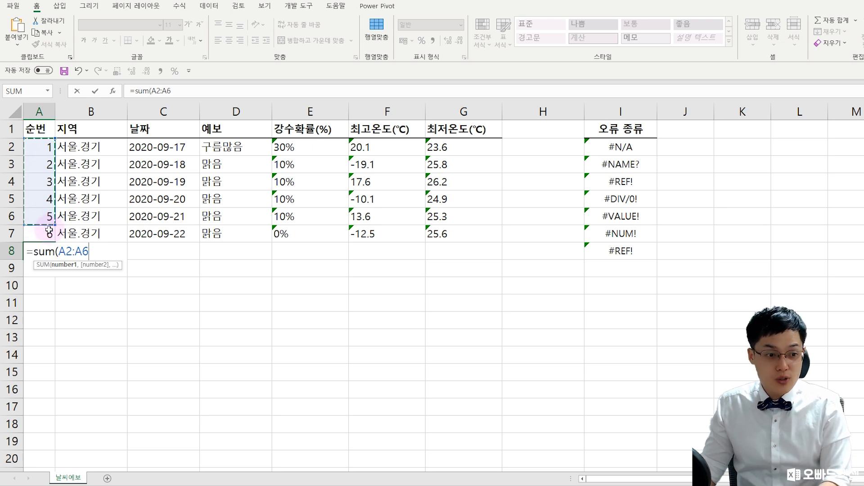
{"action": "key", "text": "Return"}
Check the error warning on the SUM formula in A8 and view its correction options
{"action": "left_click", "coordinate": [40, 254]}
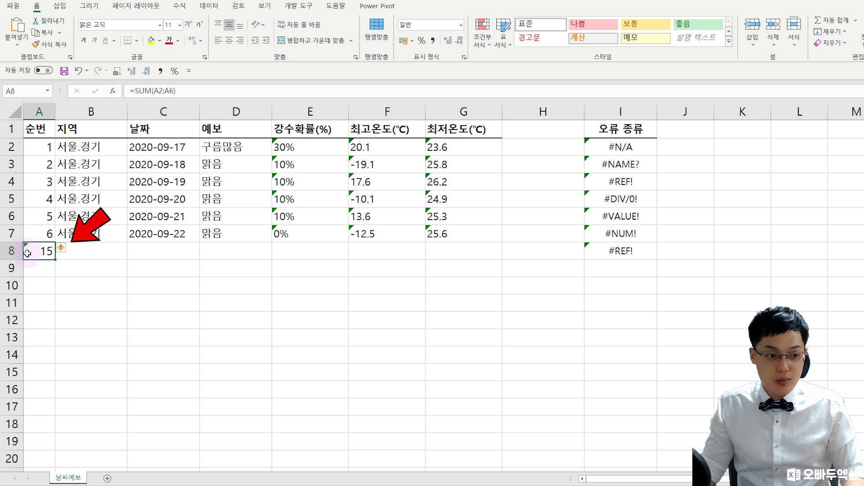
{"action": "mouse_move", "coordinate": [60, 256]}
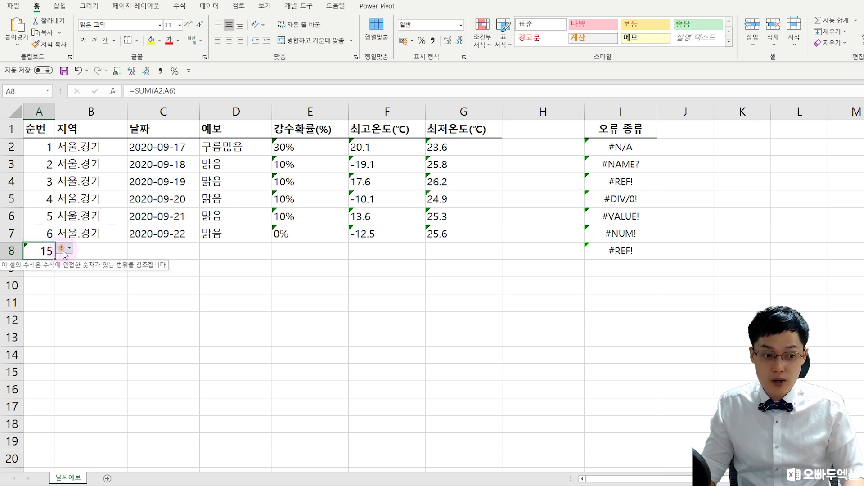
{"action": "left_click", "coordinate": [69, 252]}
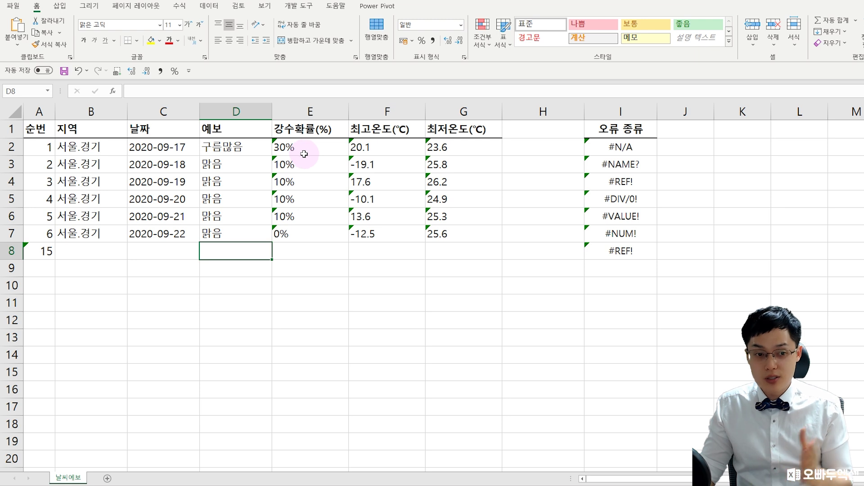
View the error warning options for the text-stored number in E2 and the VLOOKUP formulas in I2 and I3
{"action": "left_click", "coordinate": [297, 146]}
{"action": "left_click", "coordinate": [263, 146]}
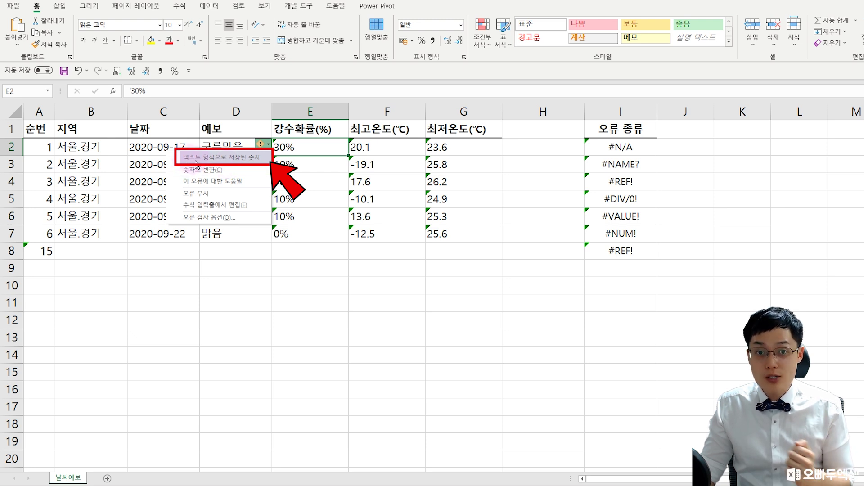
{"action": "left_click", "coordinate": [622, 150]}
{"action": "left_click", "coordinate": [574, 144]}
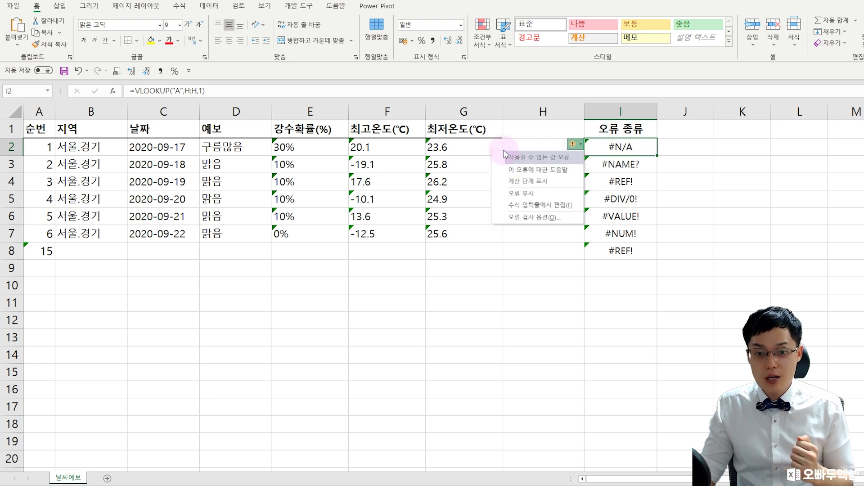
{"action": "left_click", "coordinate": [593, 164]}
{"action": "left_click", "coordinate": [573, 162]}
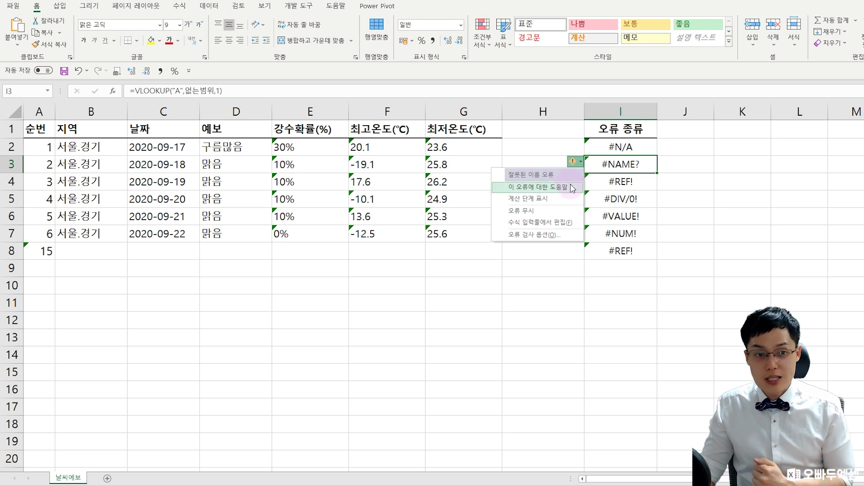
Run Error Checking on the sheet from I3 and browse to the following error and back
{"action": "left_click", "coordinate": [186, 7]}
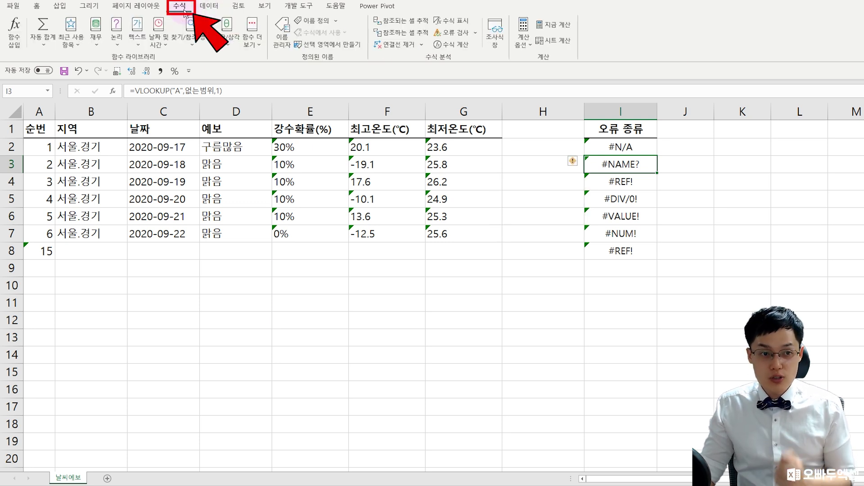
{"action": "left_click", "coordinate": [459, 36]}
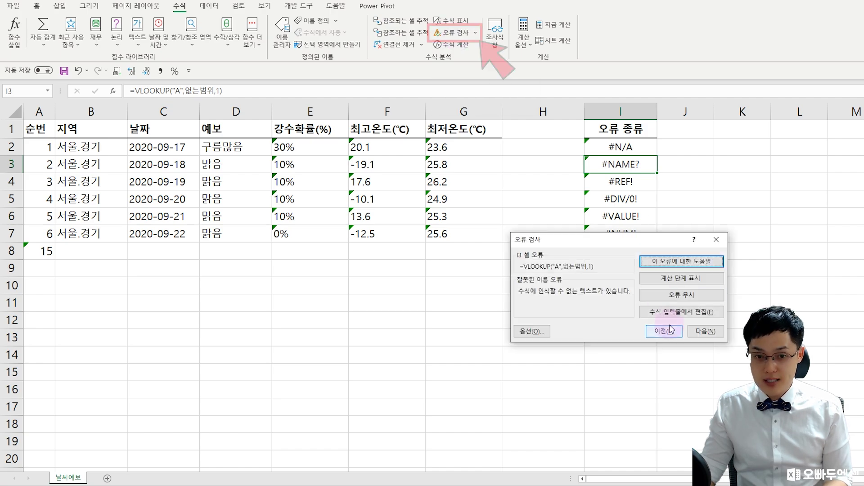
{"action": "left_click", "coordinate": [703, 334]}
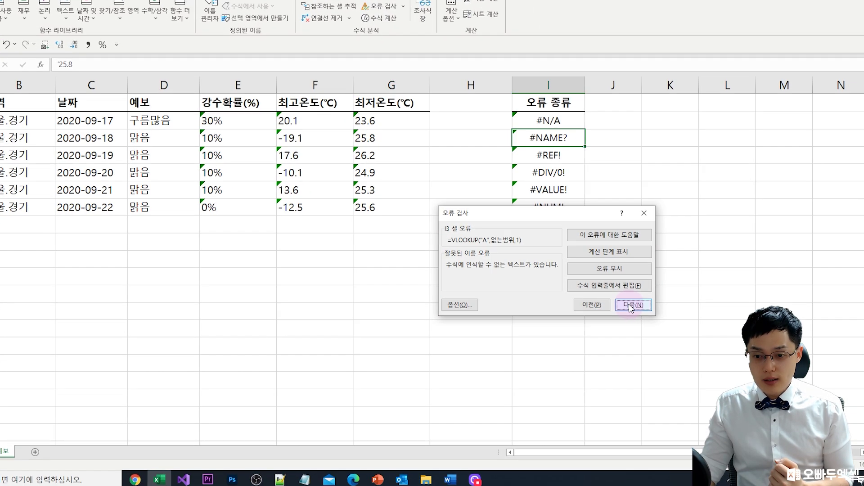
{"action": "left_click", "coordinate": [618, 301]}
{"action": "left_click", "coordinate": [586, 300]}
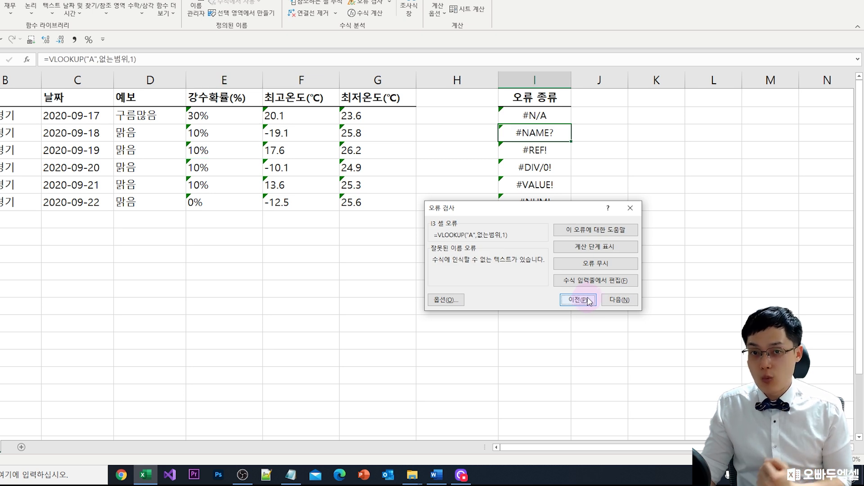
Evaluate the VLOOKUP formula in I3 one calculation step to trace its error, and close the evaluation
{"action": "left_click", "coordinate": [590, 248]}
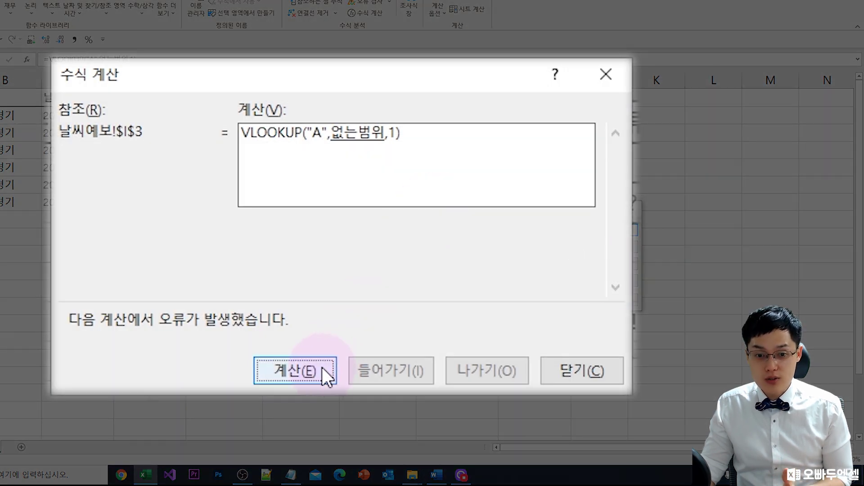
{"action": "left_click", "coordinate": [322, 367]}
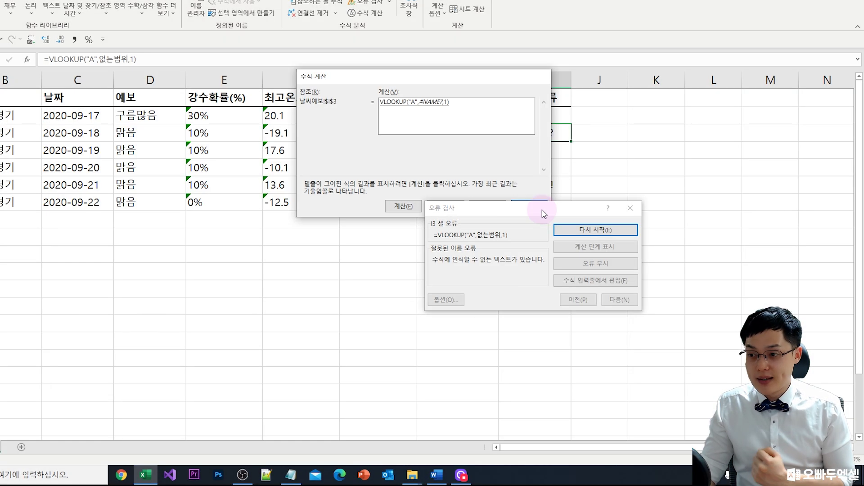
{"action": "left_click", "coordinate": [583, 370]}
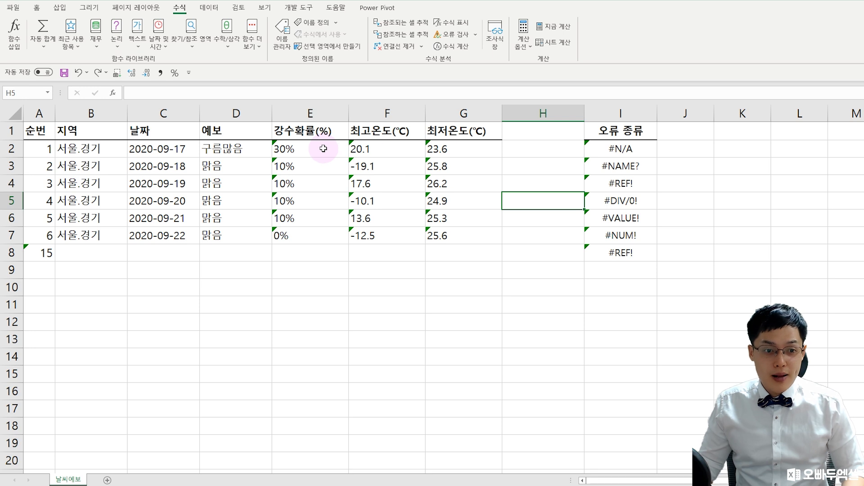
Try ignoring the number-stored-as-text errors in E2:G7 and undo the change
{"action": "left_click_drag", "start_coordinate": [320, 149], "coordinate": [444, 236]}
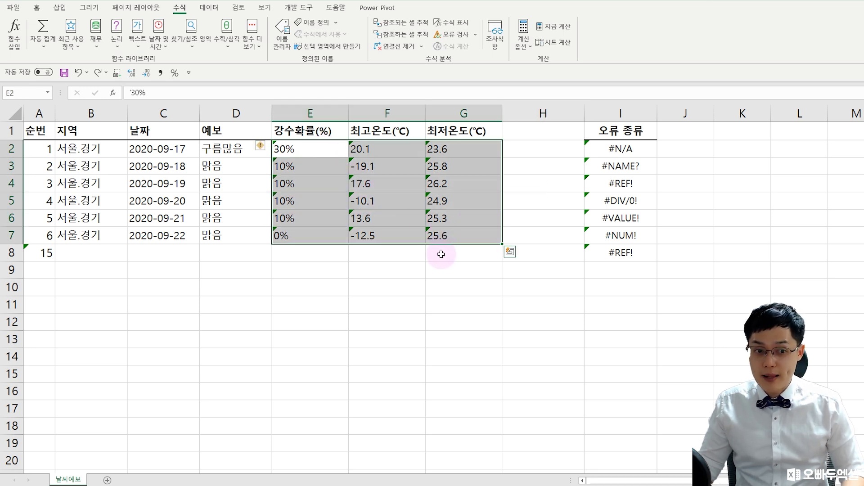
{"action": "left_click", "coordinate": [262, 145]}
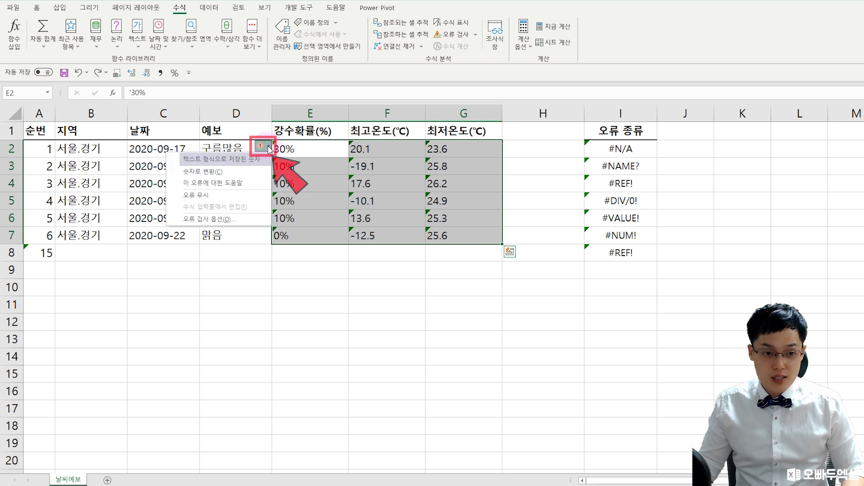
{"action": "left_click", "coordinate": [243, 201]}
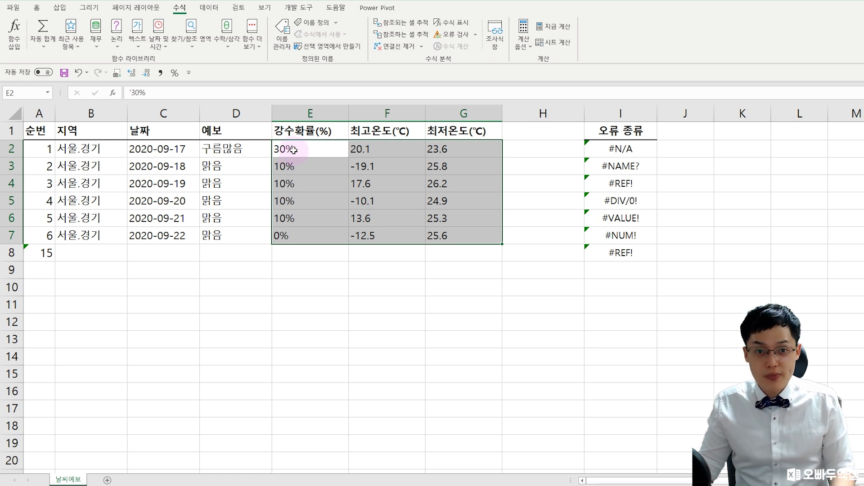
{"action": "key", "text": "ctrl+z"}
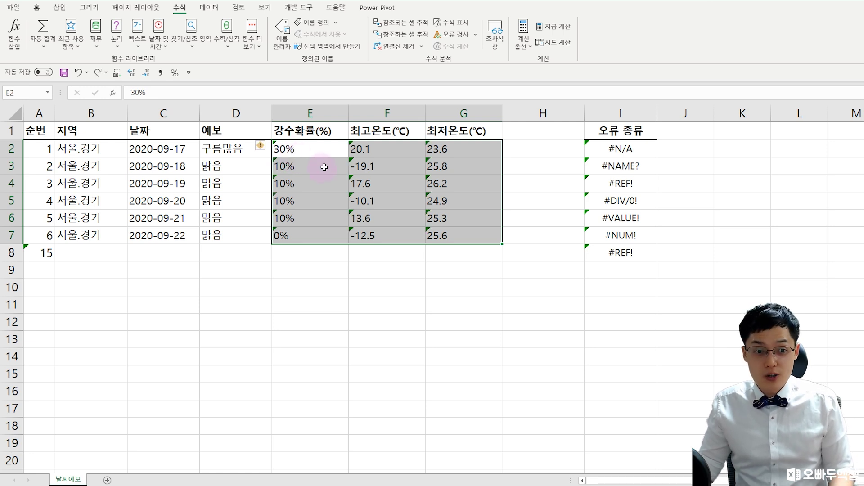
Ignore the number-stored-as-text errors across the range E2:I8
{"action": "left_click", "coordinate": [305, 150]}
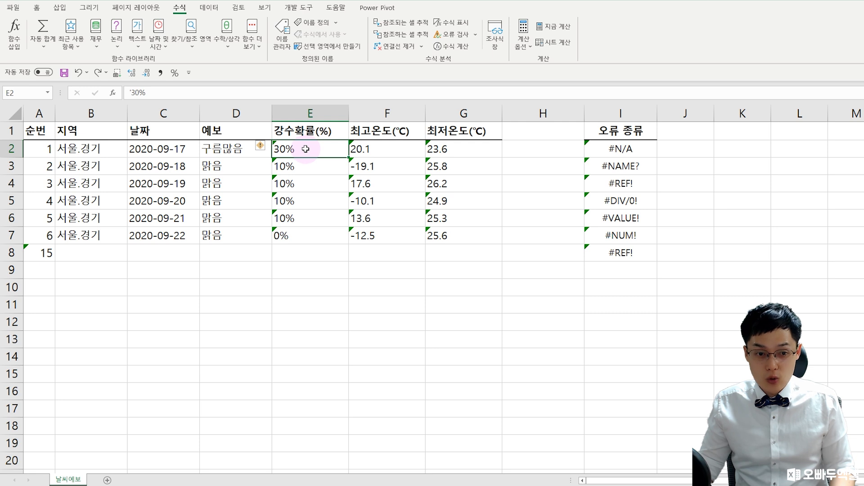
{"action": "left_click_drag", "start_coordinate": [308, 149], "coordinate": [632, 258]}
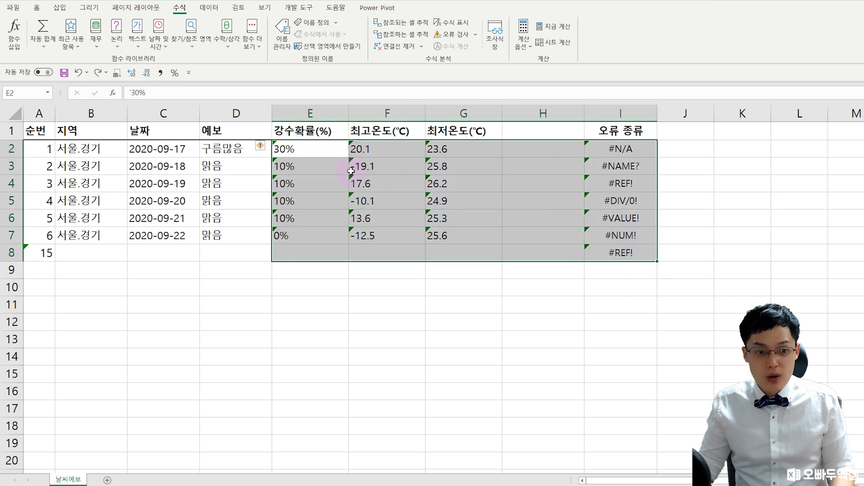
{"action": "left_click", "coordinate": [268, 149]}
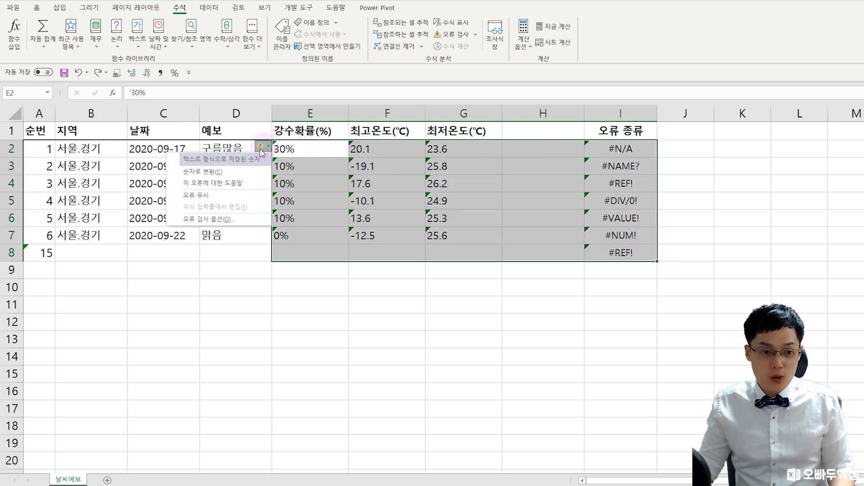
{"action": "left_click", "coordinate": [229, 195]}
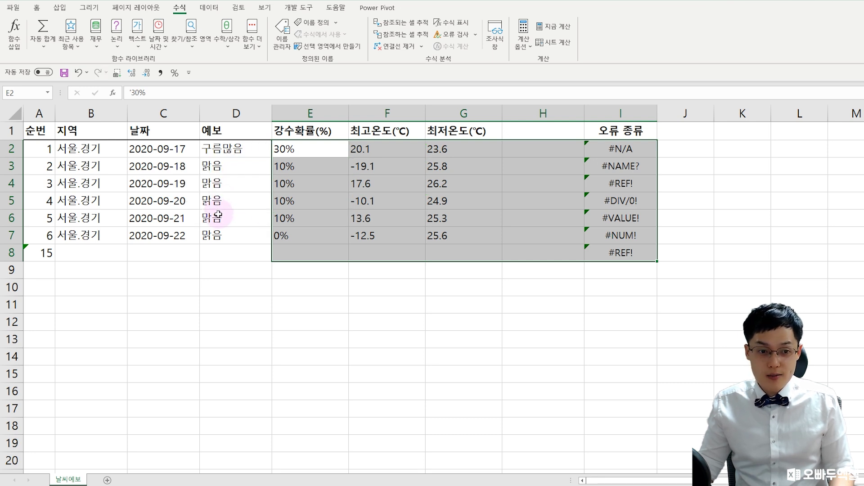
Compare E2:G7 with the formula errors in I2:I8, try ignoring the errors in I2:I8, and undo it
{"action": "left_click_drag", "start_coordinate": [300, 150], "coordinate": [439, 233]}
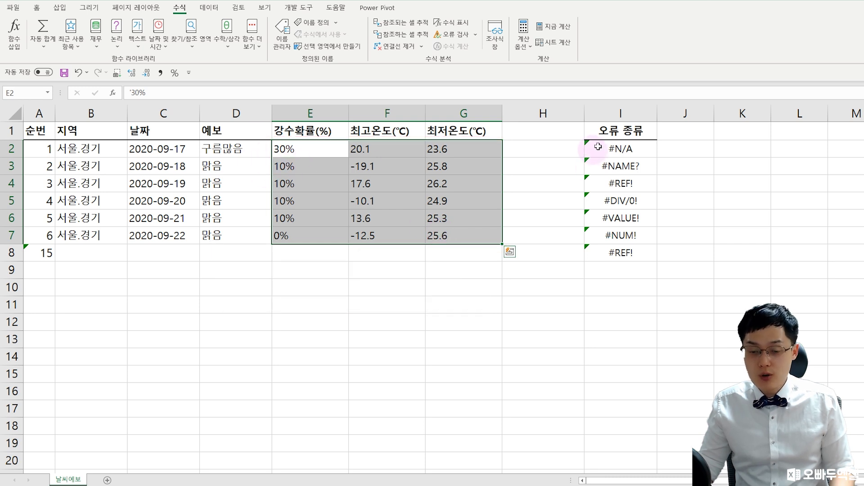
{"action": "left_click_drag", "start_coordinate": [592, 149], "coordinate": [604, 250]}
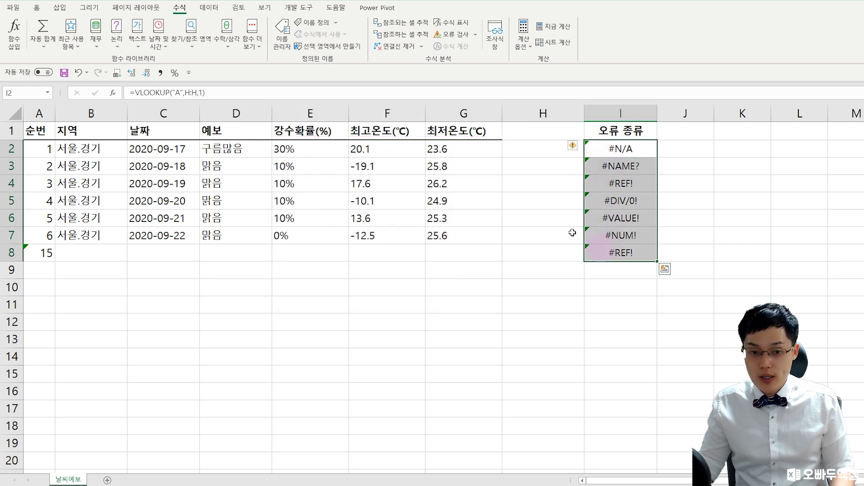
{"action": "left_click_drag", "start_coordinate": [298, 149], "coordinate": [461, 231]}
{"action": "left_click_drag", "start_coordinate": [604, 149], "coordinate": [606, 250]}
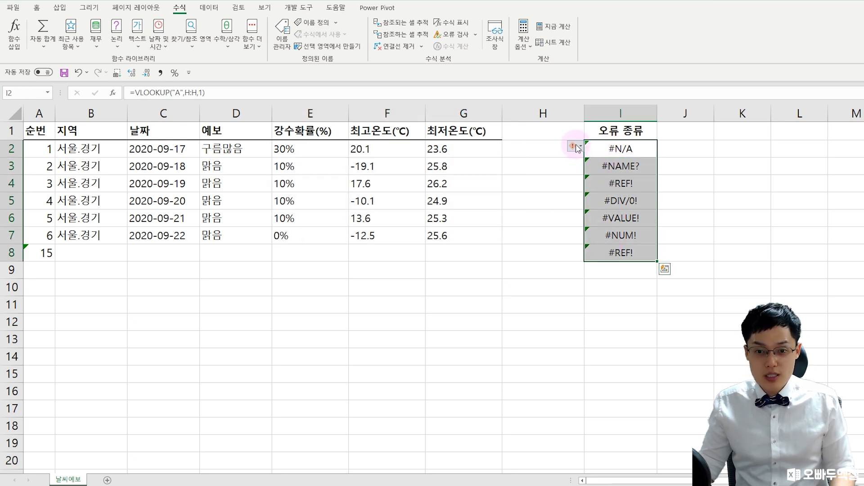
{"action": "left_click_drag", "start_coordinate": [607, 149], "coordinate": [603, 252]}
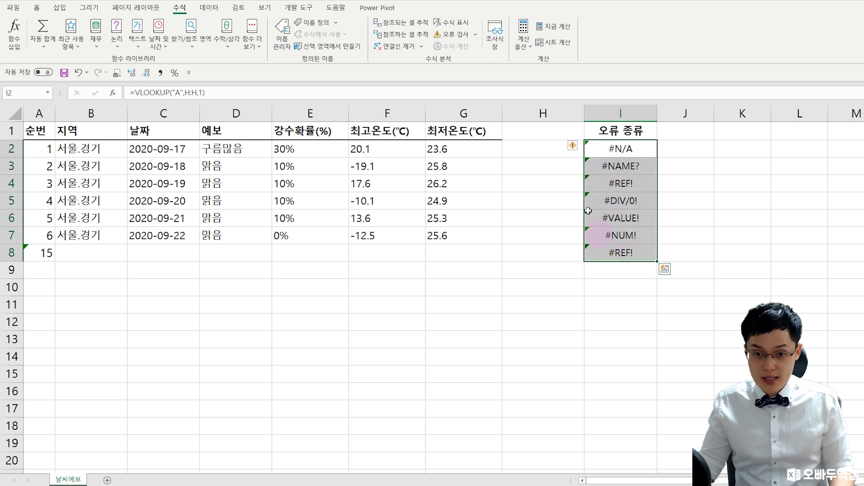
{"action": "left_click", "coordinate": [574, 146]}
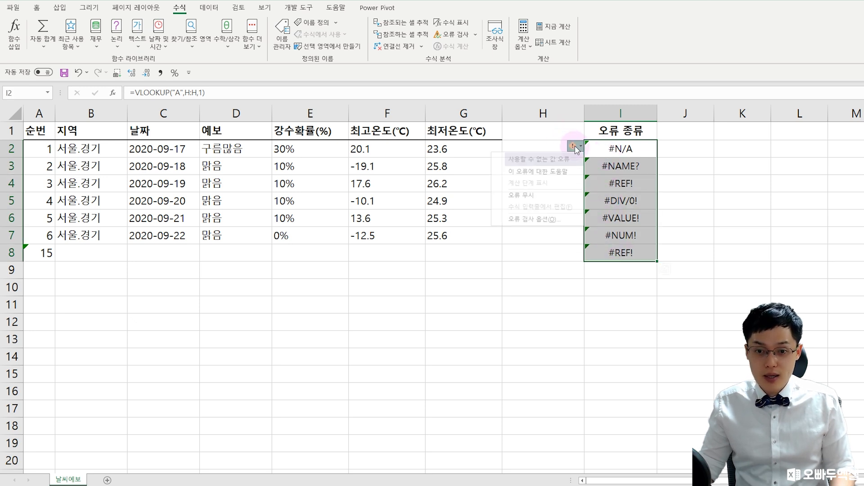
{"action": "left_click", "coordinate": [531, 195]}
{"action": "left_click_drag", "start_coordinate": [621, 148], "coordinate": [619, 167]}
{"action": "left_click", "coordinate": [613, 195]}
{"action": "key", "text": "ctrl+z"}
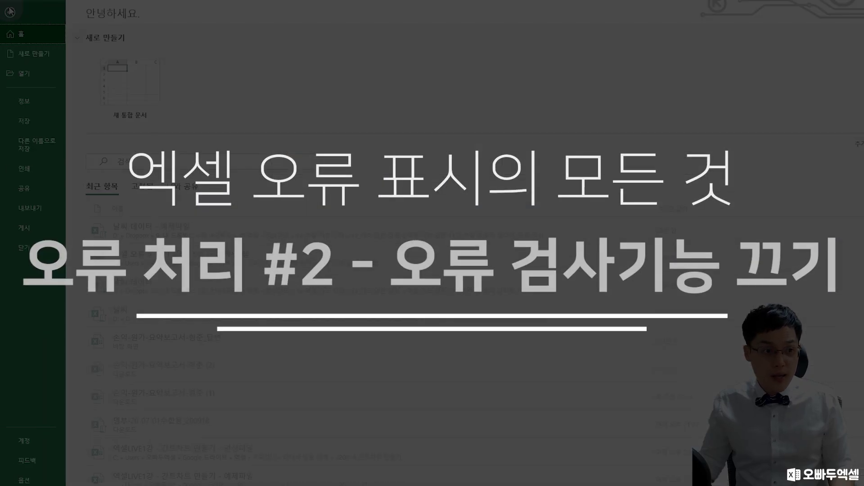
Turn off background error checking in the Excel formula options and apply the change
{"action": "left_click", "coordinate": [27, 480]}
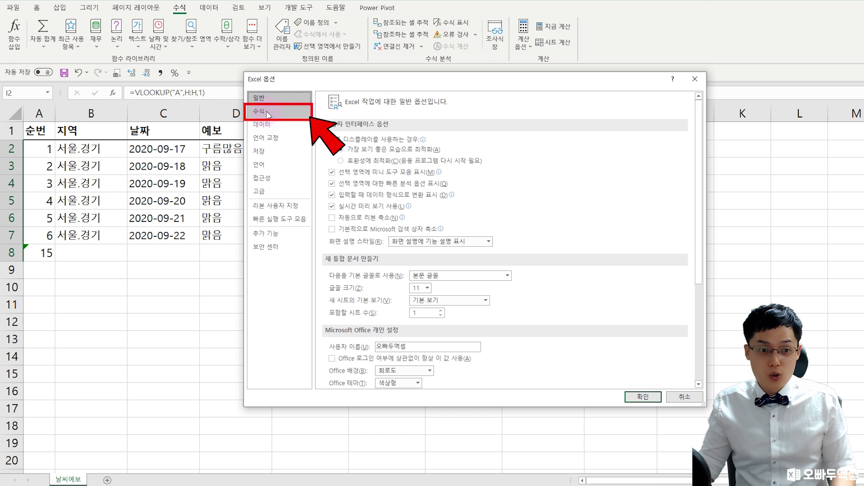
{"action": "left_click", "coordinate": [260, 111]}
{"action": "scroll", "coordinate": [506, 282], "scroll_direction": "down", "scroll_amount": 1}
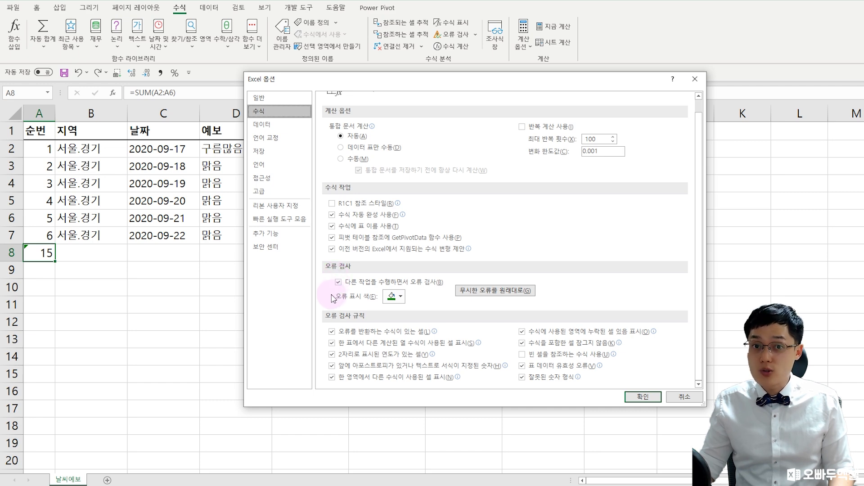
{"action": "left_click", "coordinate": [338, 283]}
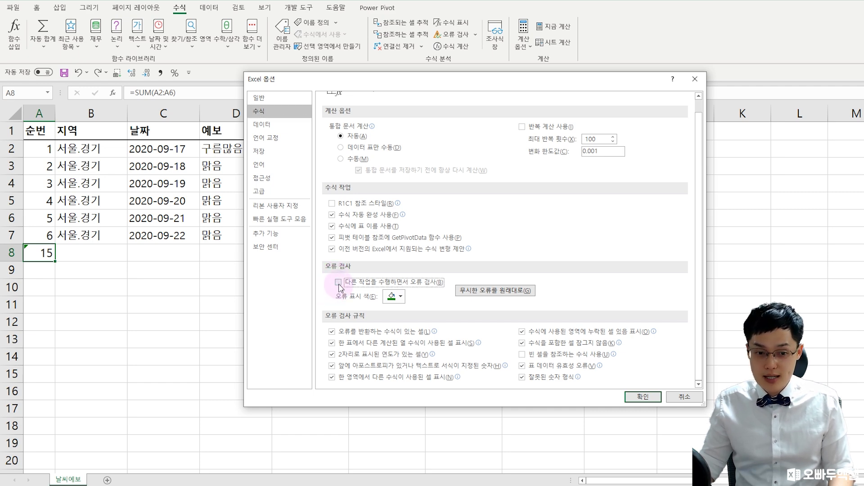
{"action": "left_click", "coordinate": [643, 397]}
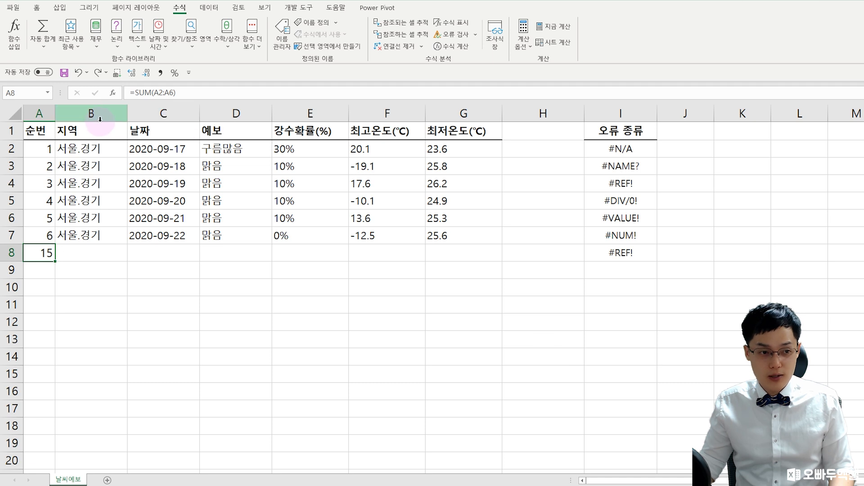
Look over A1:I8 for error indicators and run Error Checking on the sheet
{"action": "left_click_drag", "start_coordinate": [50, 130], "coordinate": [621, 249]}
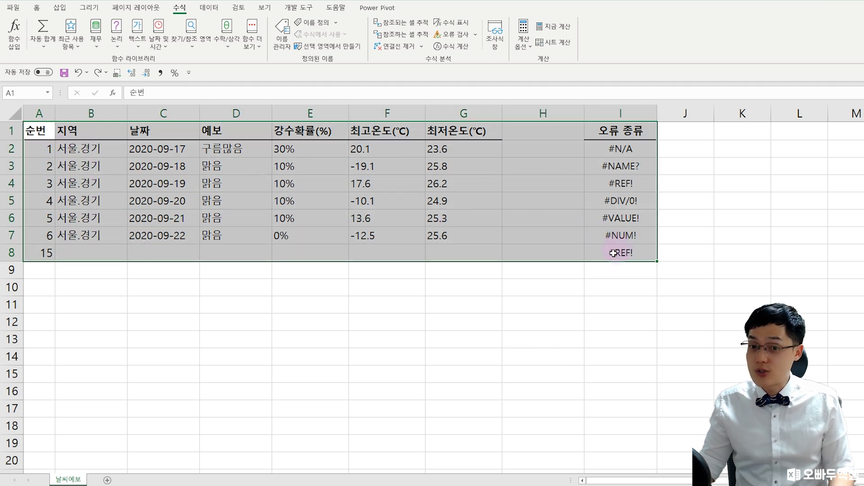
{"action": "left_click", "coordinate": [599, 270]}
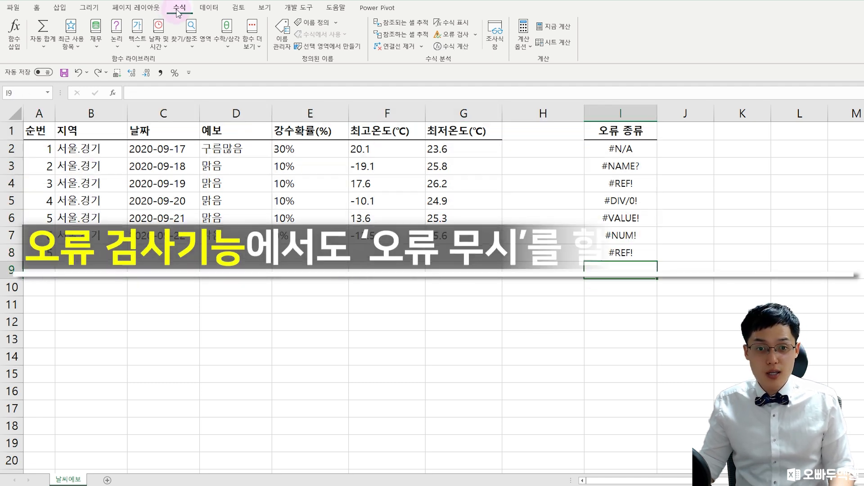
{"action": "left_click", "coordinate": [451, 34]}
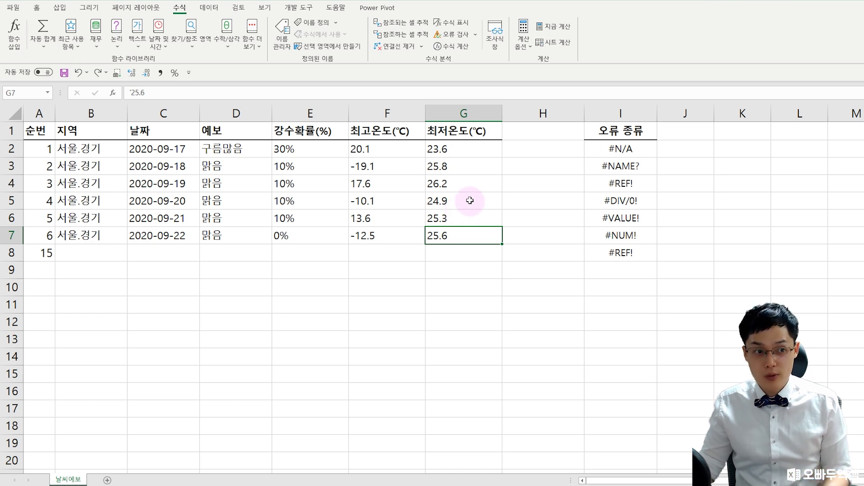
Turn background error checking back on in the Excel formula options, reset the ignored errors, and apply the changes
{"action": "left_click", "coordinate": [7, 9]}
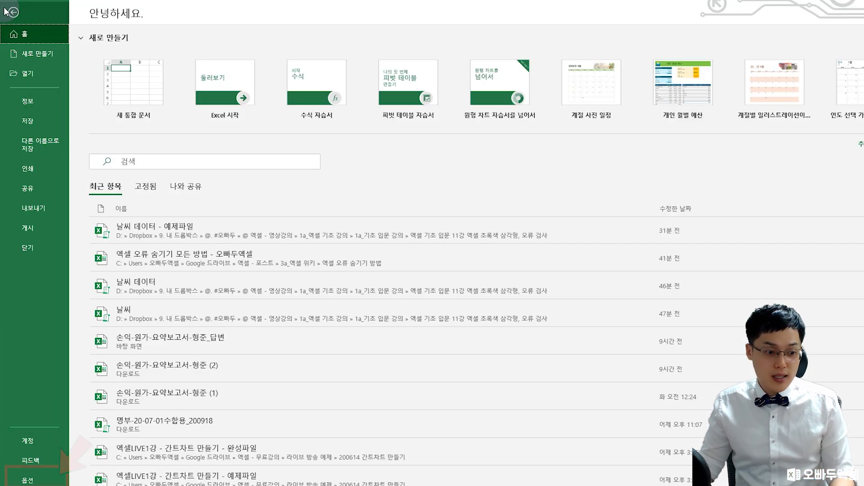
{"action": "left_click", "coordinate": [41, 481]}
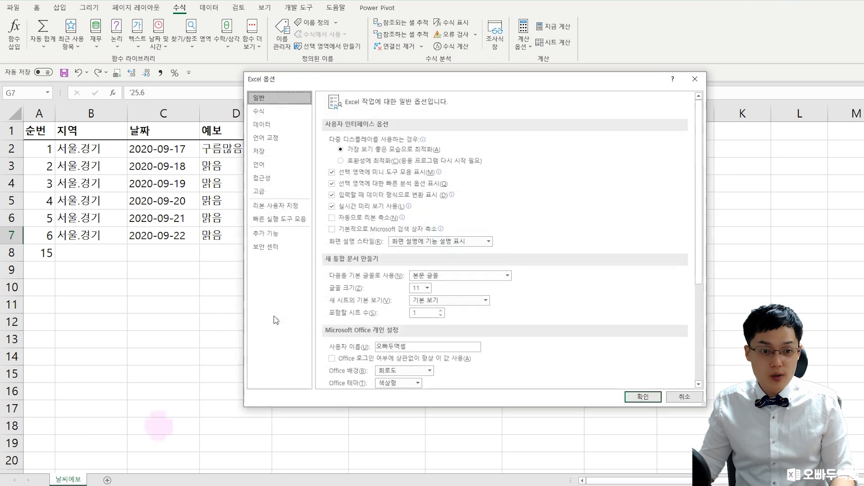
{"action": "left_click", "coordinate": [291, 107]}
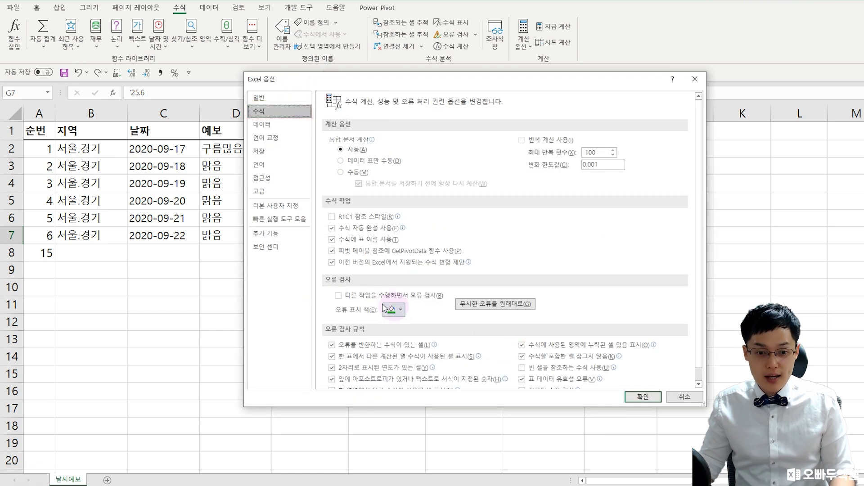
{"action": "left_click", "coordinate": [343, 298]}
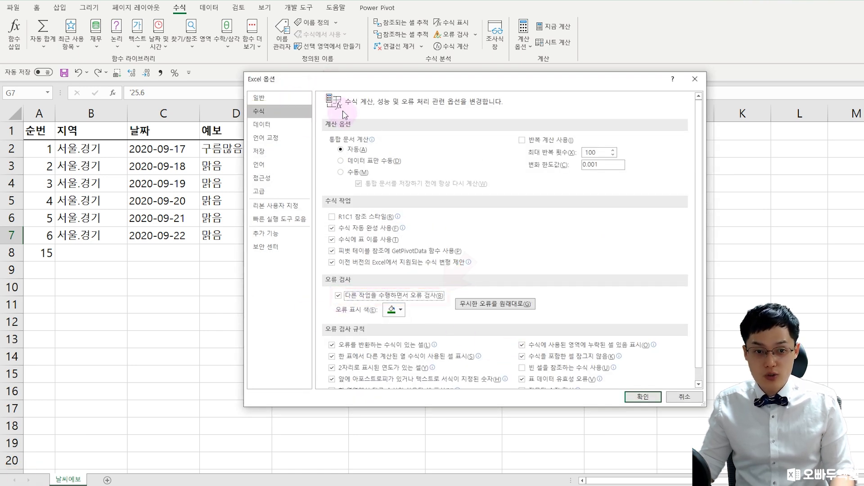
{"action": "left_click_drag", "start_coordinate": [335, 79], "coordinate": [484, 71]}
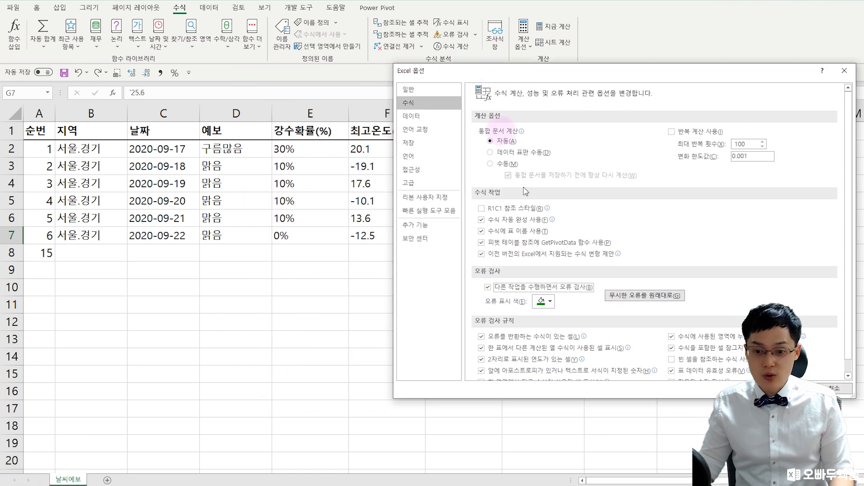
{"action": "left_click", "coordinate": [638, 297]}
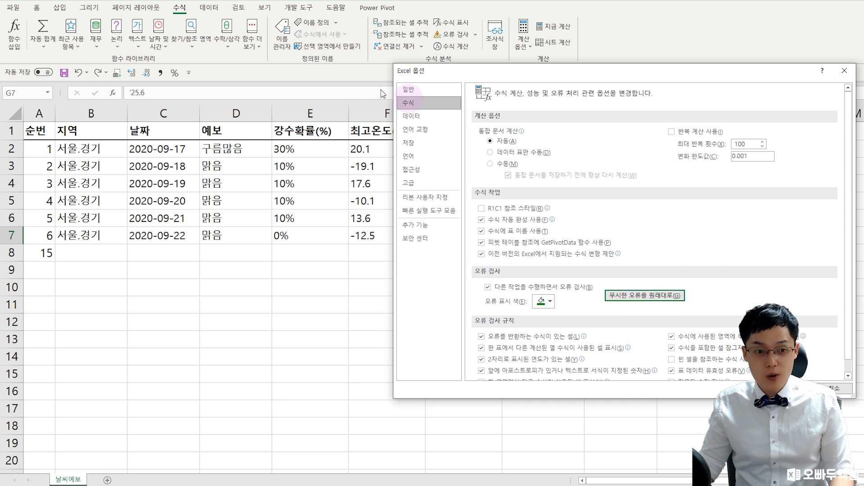
{"action": "left_click_drag", "start_coordinate": [478, 71], "coordinate": [538, 61]}
{"action": "left_click", "coordinate": [721, 286]}
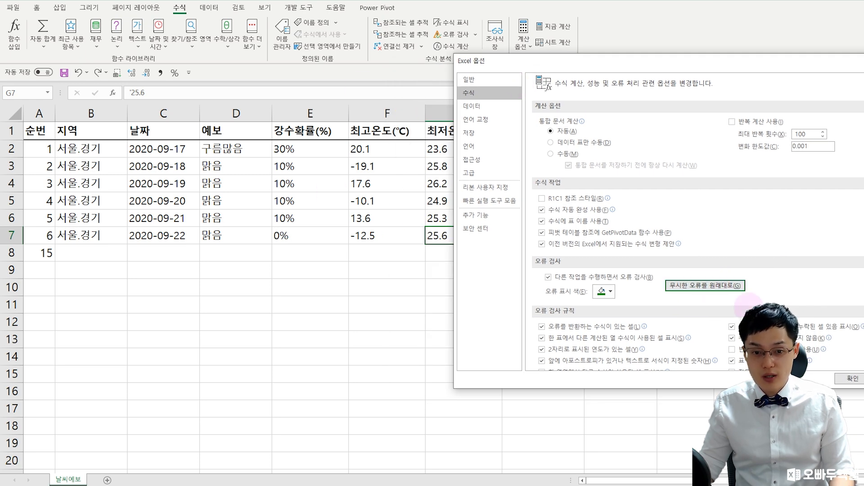
{"action": "left_click", "coordinate": [852, 378]}
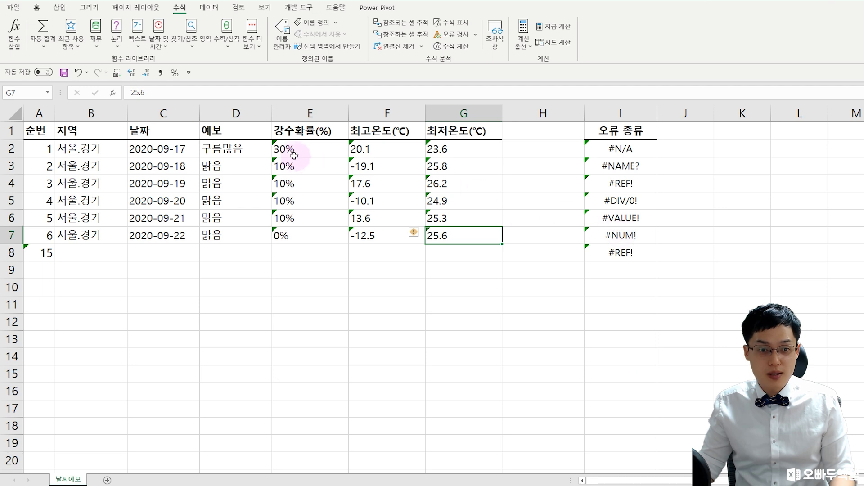
Compare the flagged values in E2:G7 with the unflagged region and date columns
{"action": "left_click_drag", "start_coordinate": [306, 159], "coordinate": [450, 236]}
{"action": "left_click", "coordinate": [410, 249]}
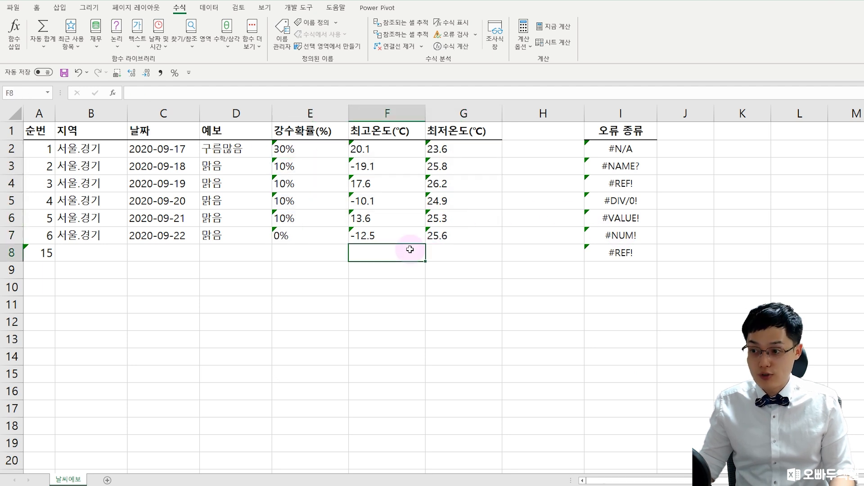
{"action": "left_click_drag", "start_coordinate": [120, 151], "coordinate": [122, 234]}
{"action": "left_click_drag", "start_coordinate": [150, 156], "coordinate": [151, 236]}
{"action": "left_click_drag", "start_coordinate": [377, 150], "coordinate": [380, 235]}
Calculate the average of the highest temperatures F2:F7 in cell F8 with the AVERAGE function
{"action": "left_click", "coordinate": [383, 252]}
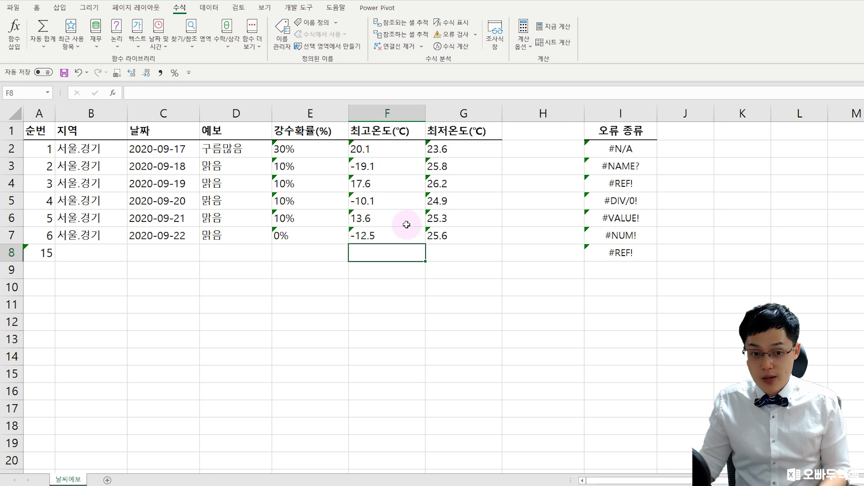
{"action": "type", "text": "="}
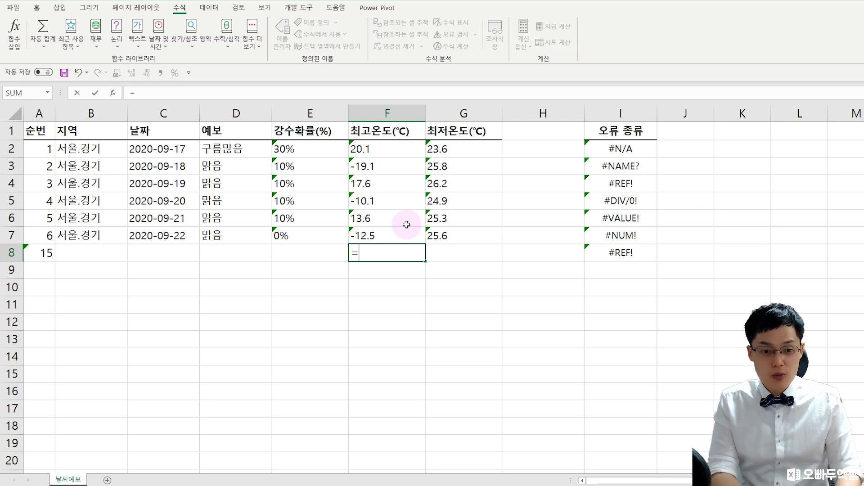
{"action": "type", "text": "average("}
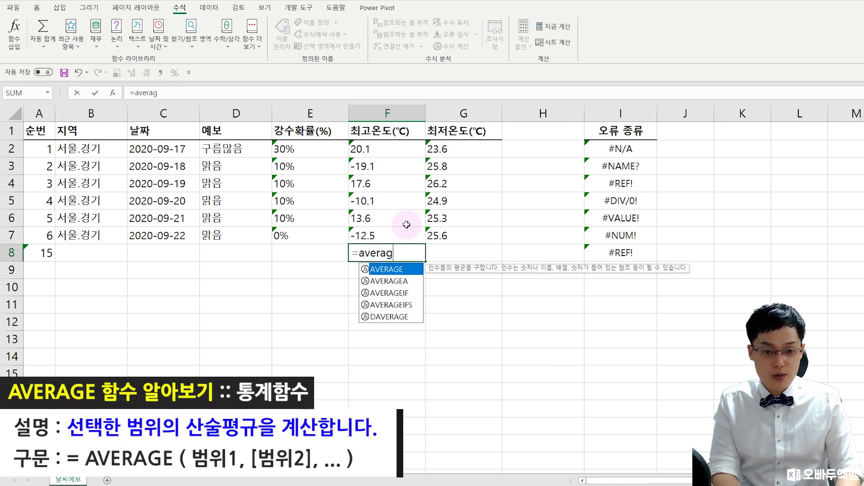
{"action": "left_click_drag", "start_coordinate": [372, 148], "coordinate": [396, 235]}
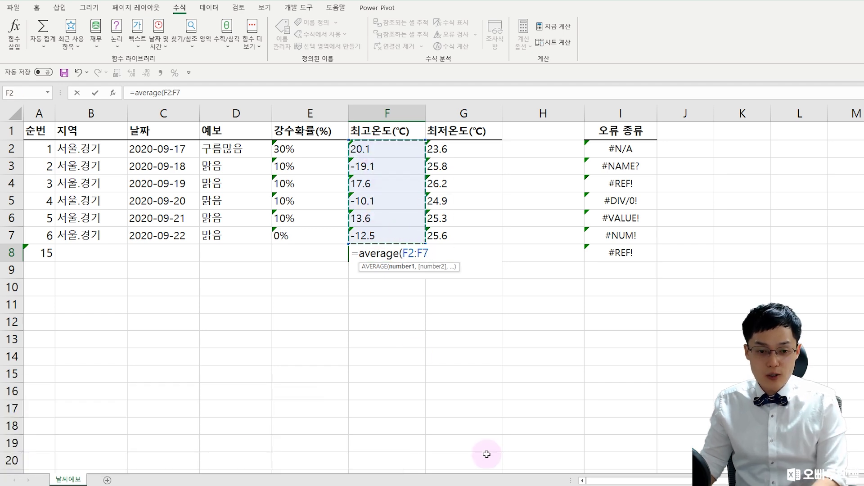
{"action": "key", "text": "Return"}
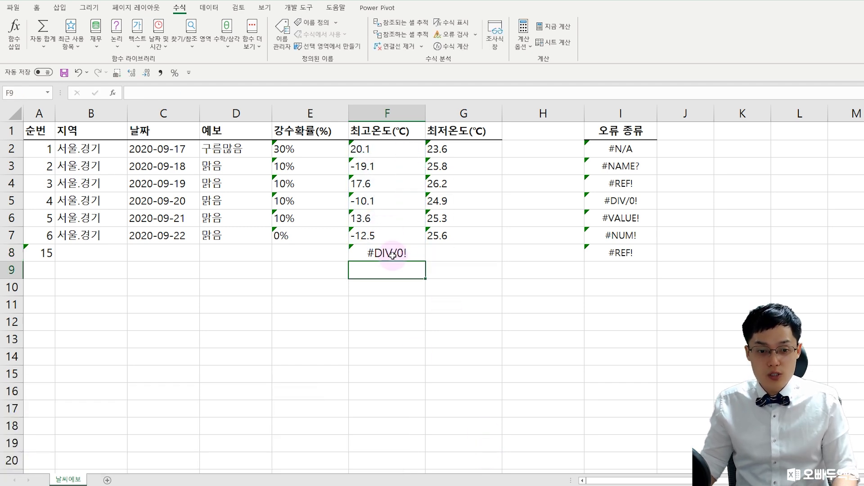
{"action": "left_click", "coordinate": [393, 255]}
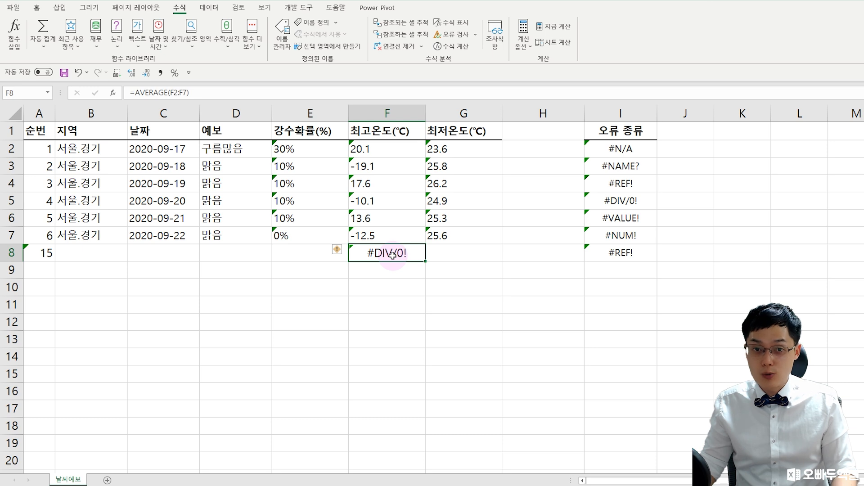
Total the lowest temperatures G2:G7 in cell G8 with the SUM function
{"action": "left_click", "coordinate": [451, 254]}
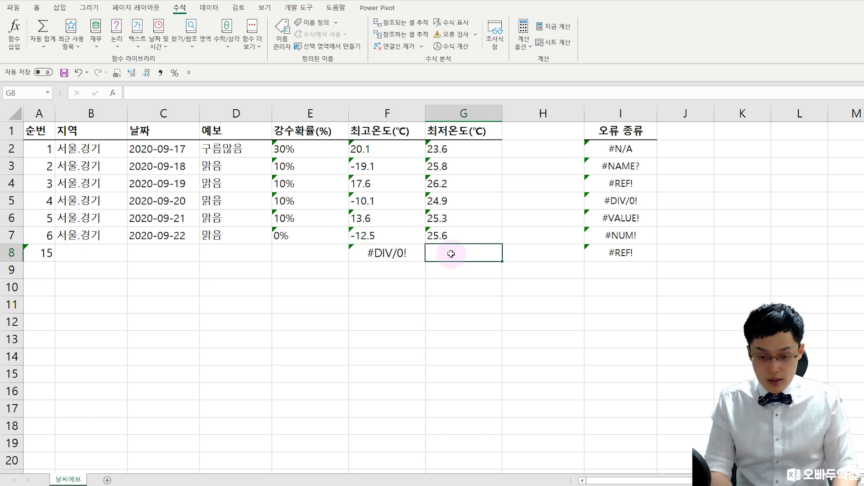
{"action": "type", "text": "=sum("}
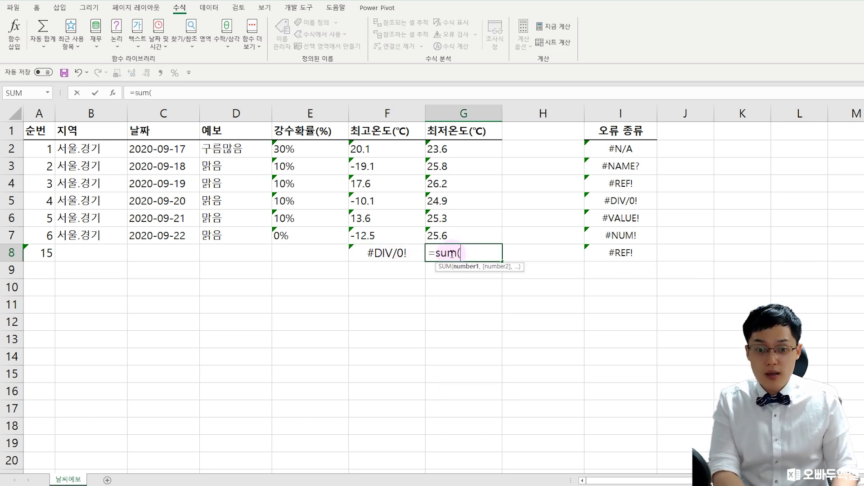
{"action": "left_click_drag", "start_coordinate": [435, 156], "coordinate": [437, 236]}
{"action": "key", "text": "Return"}
{"action": "left_click", "coordinate": [489, 252]}
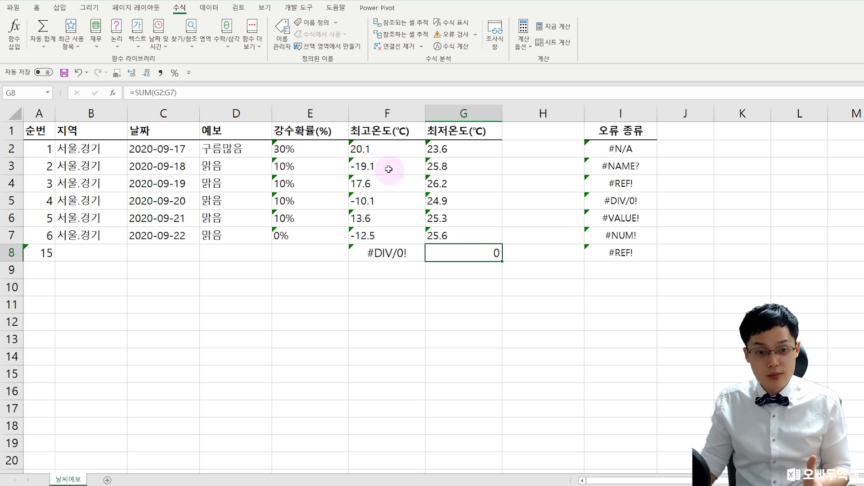
Check the text-stored temperatures in F2:F4 against the formulas in F8 and G8
{"action": "left_click_drag", "start_coordinate": [386, 153], "coordinate": [384, 182]}
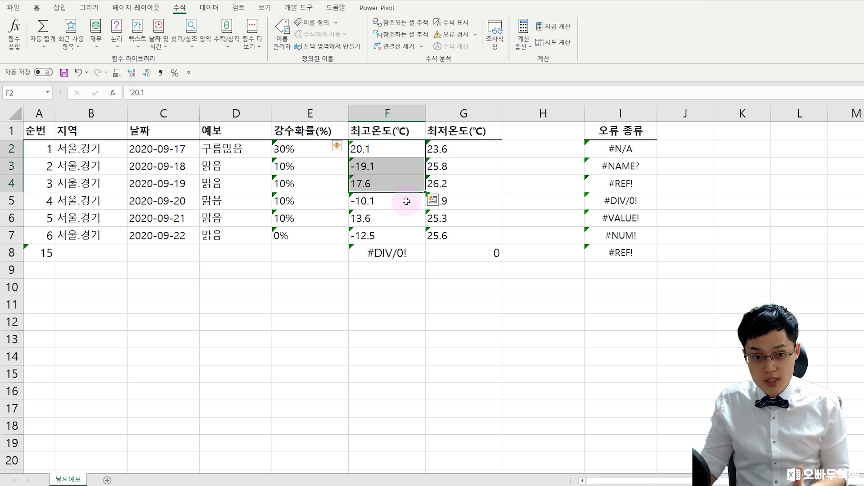
{"action": "left_click", "coordinate": [406, 250]}
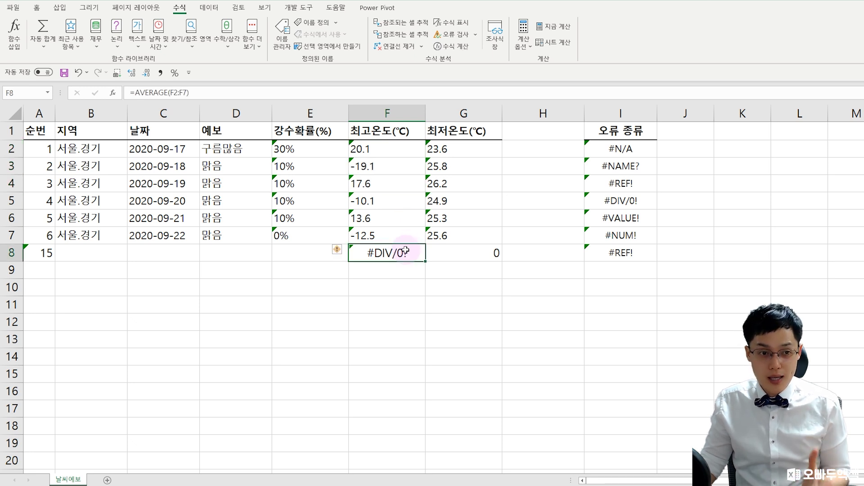
{"action": "left_click", "coordinate": [448, 252]}
{"action": "left_click", "coordinate": [400, 252]}
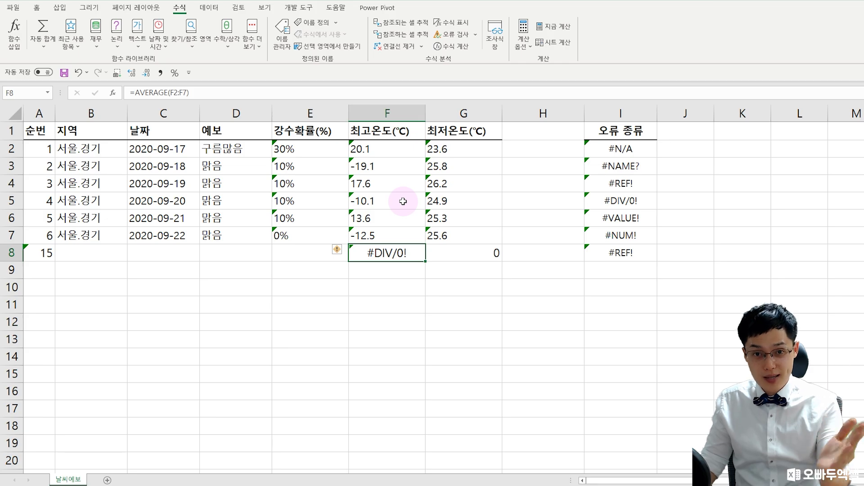
Clear the contents of cells A8:G8 below the weather table
{"action": "left_click", "coordinate": [518, 314]}
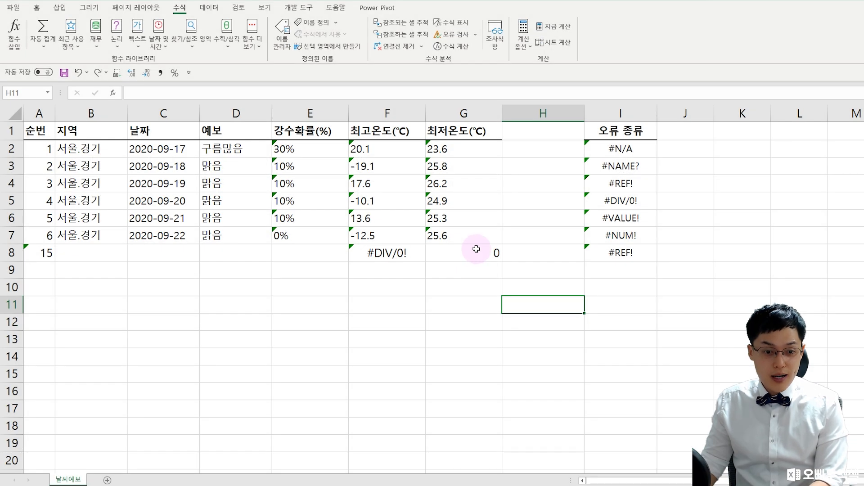
{"action": "left_click_drag", "start_coordinate": [477, 249], "coordinate": [34, 253]}
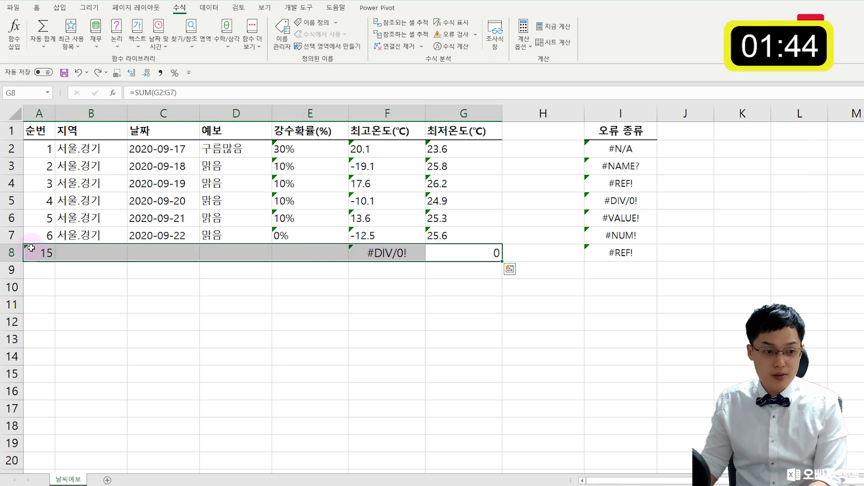
{"action": "key", "text": "Delete"}
Enter 1 in cell G9 and copy that cell
{"action": "left_click", "coordinate": [480, 276]}
{"action": "type", "text": "1"}
{"action": "key", "text": "Return"}
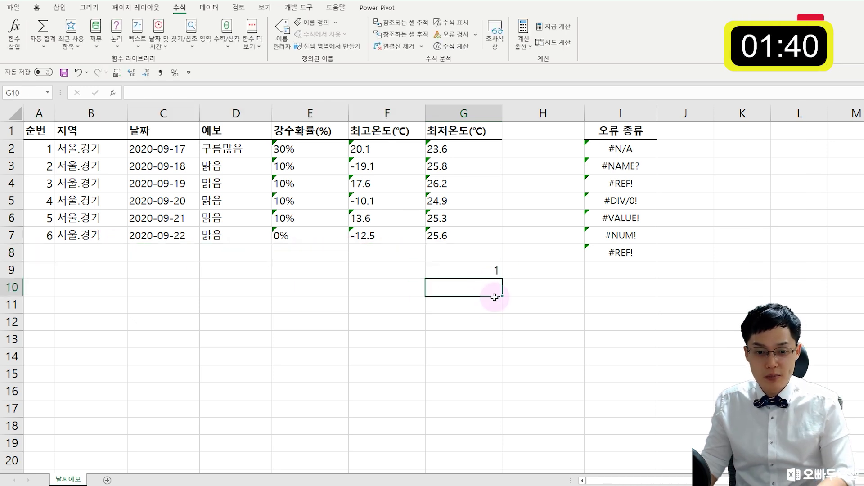
{"action": "left_click", "coordinate": [492, 272]}
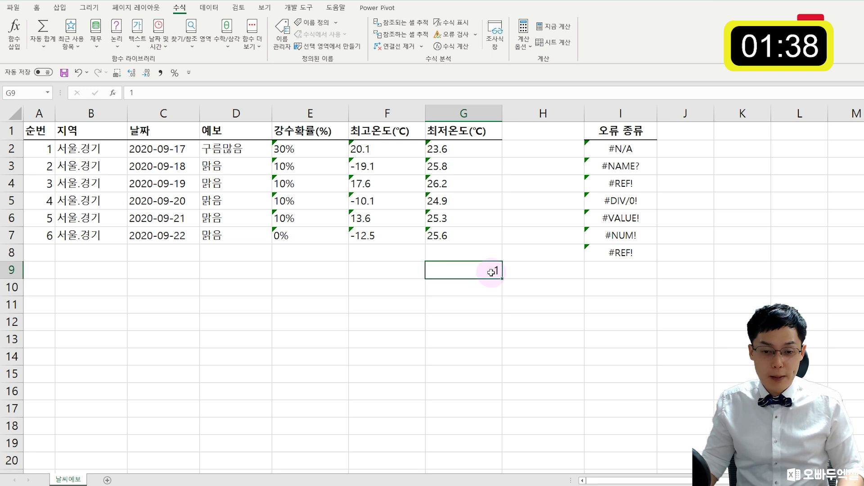
{"action": "key", "text": "ctrl+c"}
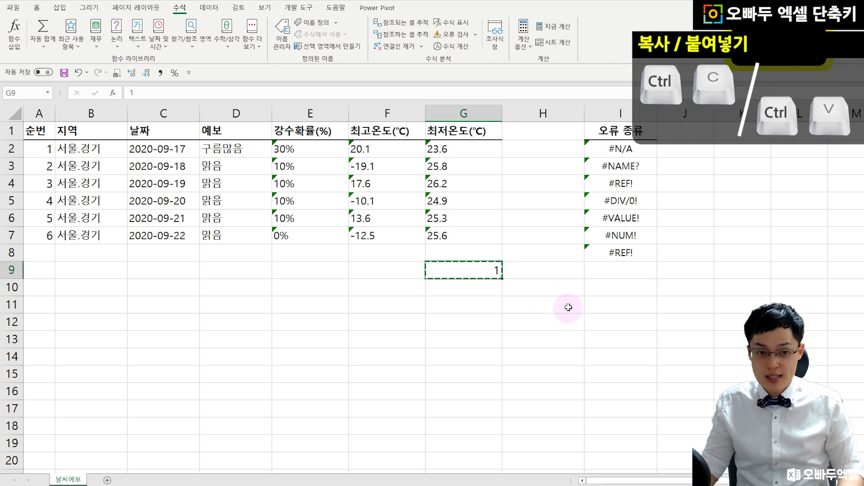
Paste the copied 1 onto E2:G7 using Paste Special with the Multiply operation
{"action": "left_click", "coordinate": [308, 148]}
{"action": "left_click_drag", "start_coordinate": [308, 147], "coordinate": [468, 225]}
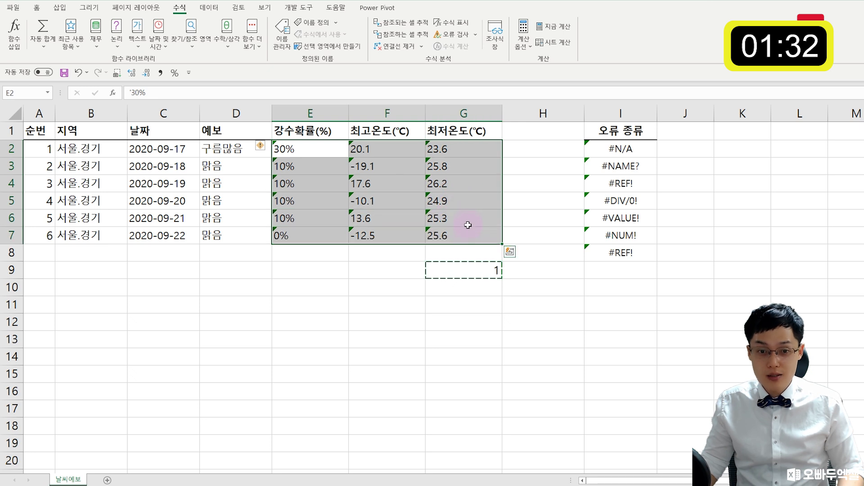
{"action": "right_click", "coordinate": [388, 143]}
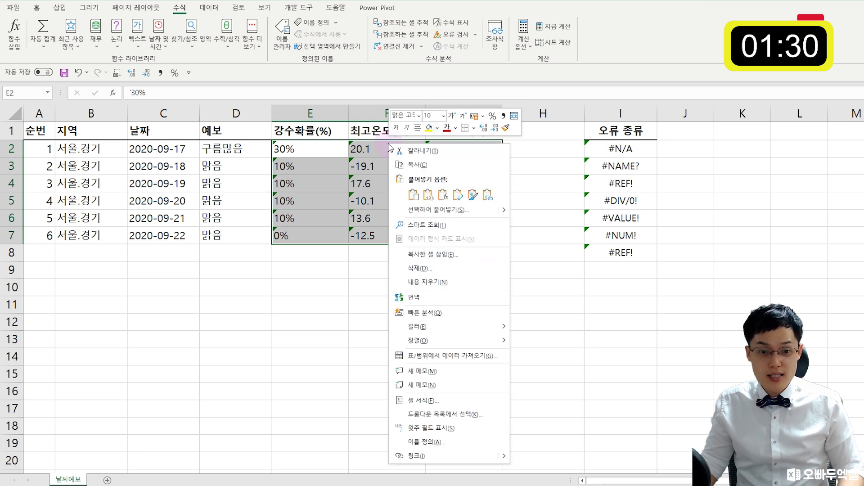
{"action": "left_click", "coordinate": [424, 211]}
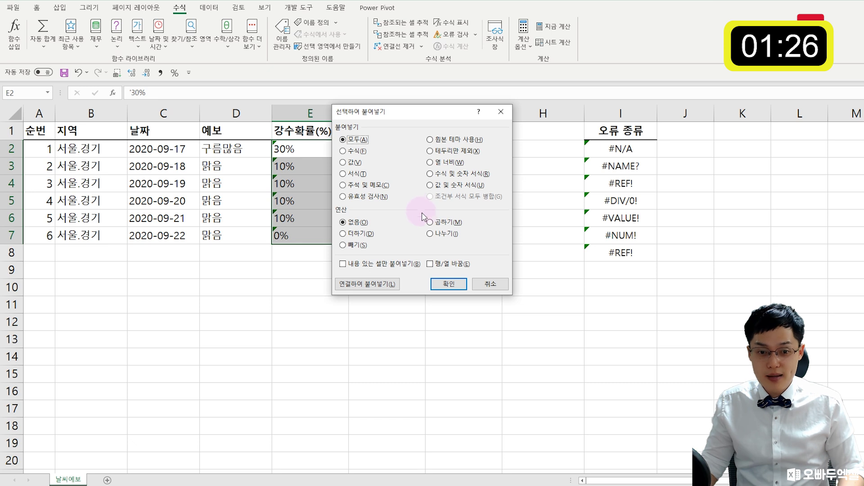
{"action": "left_click", "coordinate": [446, 226]}
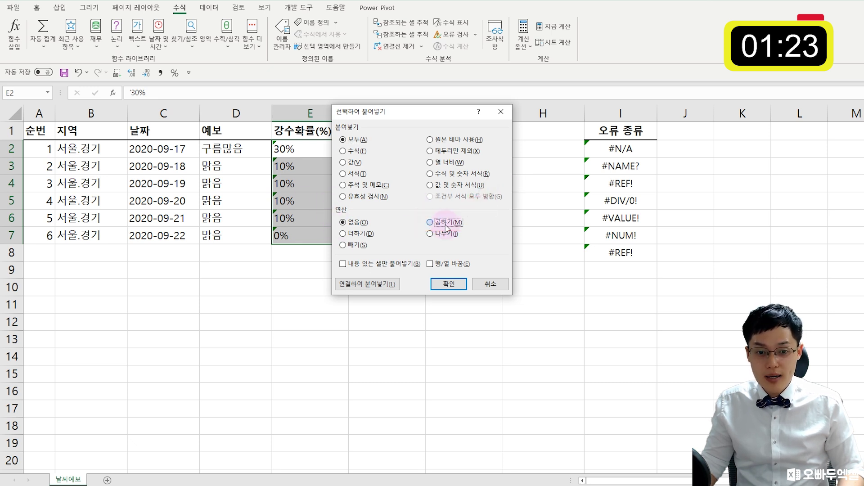
{"action": "left_click", "coordinate": [450, 284]}
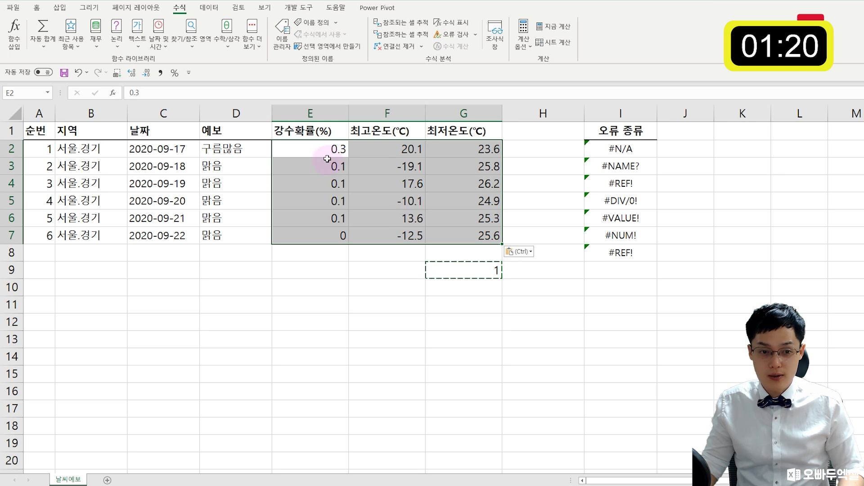
Review the multiplied values in columns E and F, and undo the Paste Special operation on E2:G7
{"action": "left_click_drag", "start_coordinate": [320, 149], "coordinate": [315, 236]}
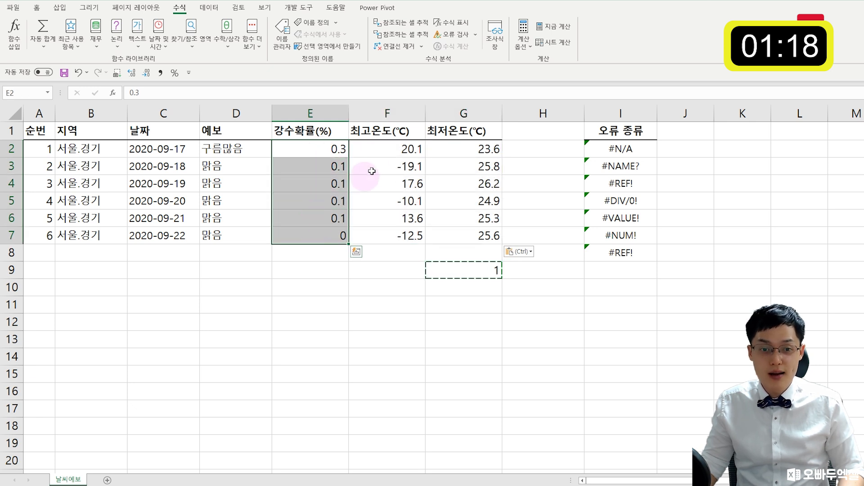
{"action": "left_click_drag", "start_coordinate": [382, 156], "coordinate": [363, 178]}
{"action": "left_click", "coordinate": [392, 219]}
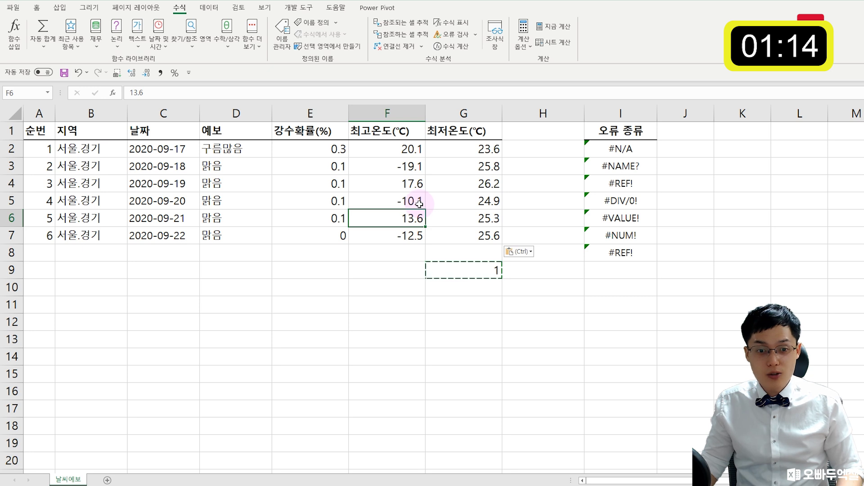
{"action": "key", "text": "ctrl+z"}
{"action": "left_click", "coordinate": [401, 252]}
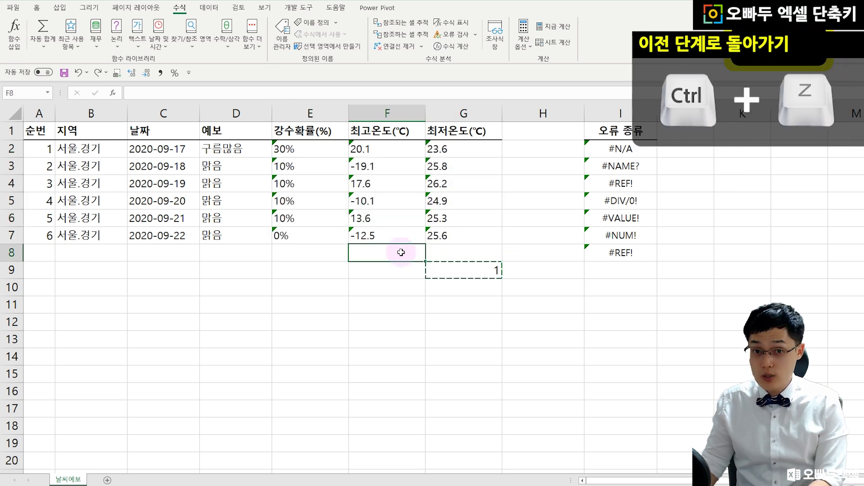
{"action": "left_click", "coordinate": [325, 186]}
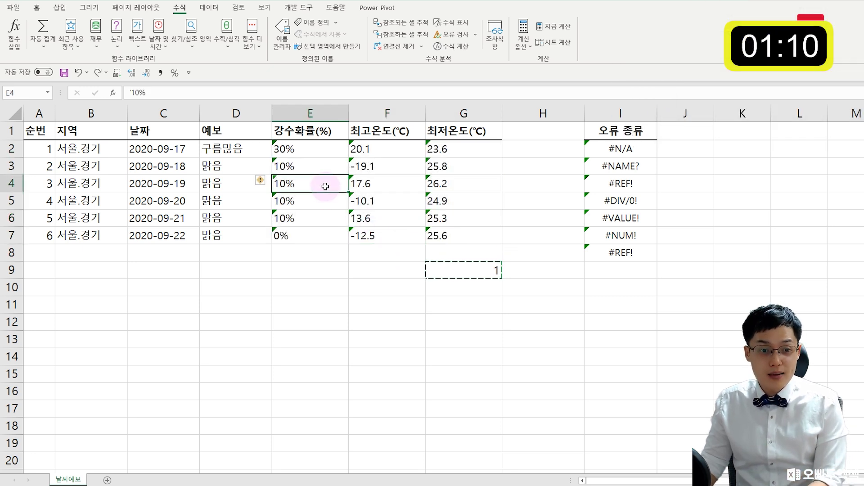
Clear the contents of cells E4, F5 and G4 to leave gaps in the weather table
{"action": "key", "text": "Delete"}
{"action": "left_click", "coordinate": [391, 198]}
{"action": "key", "text": "Delete"}
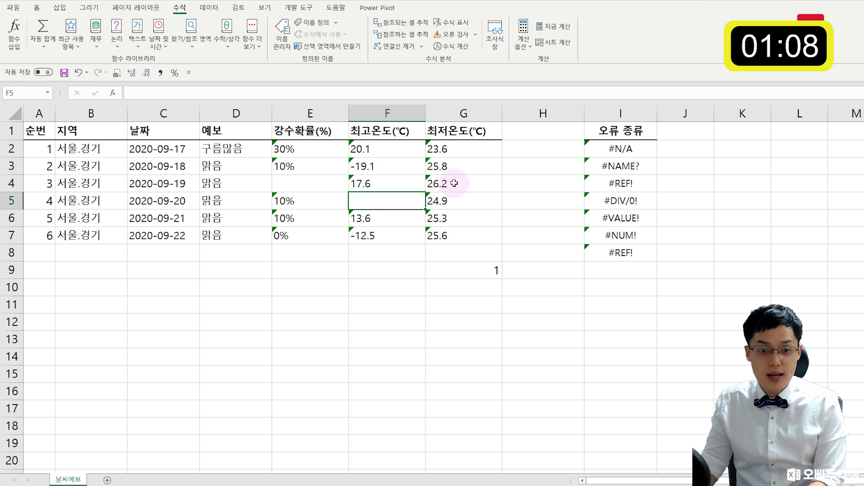
{"action": "left_click", "coordinate": [454, 183]}
{"action": "key", "text": "Delete"}
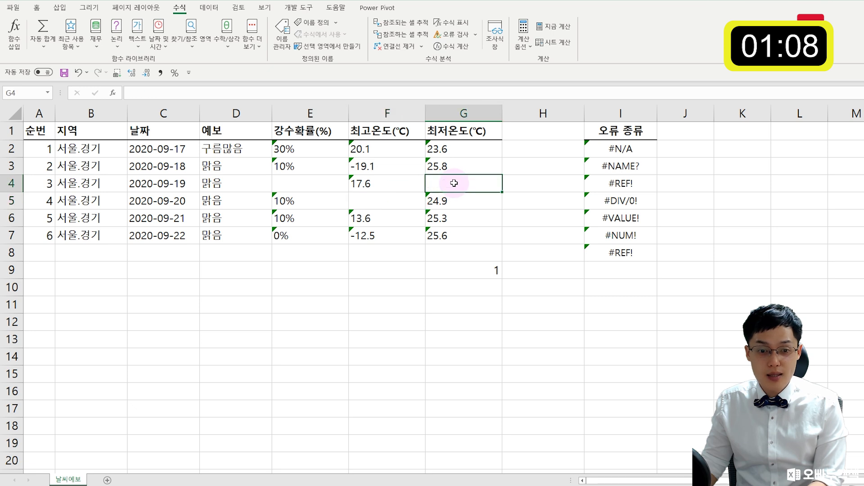
Copy the 1 in G9 and paste it onto E2:G7 using Paste Special with the Multiply operation
{"action": "left_click", "coordinate": [450, 270]}
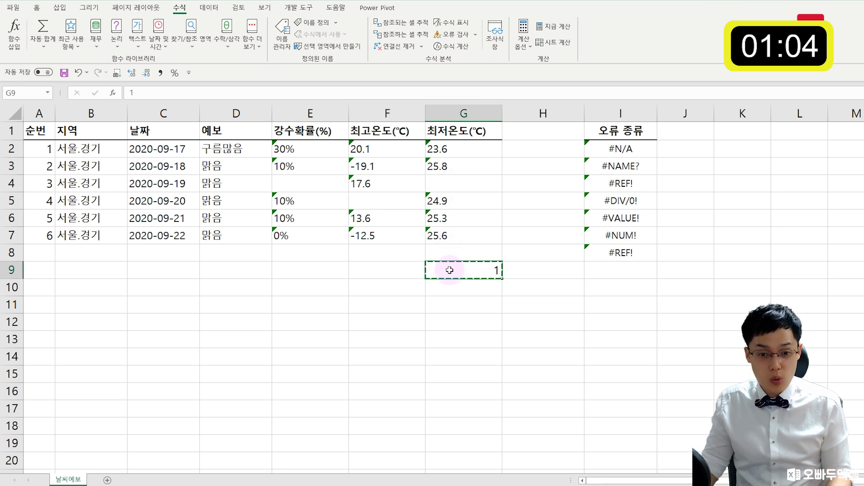
{"action": "left_click_drag", "start_coordinate": [286, 148], "coordinate": [463, 235]}
{"action": "right_click", "coordinate": [402, 173]}
{"action": "left_click", "coordinate": [423, 232]}
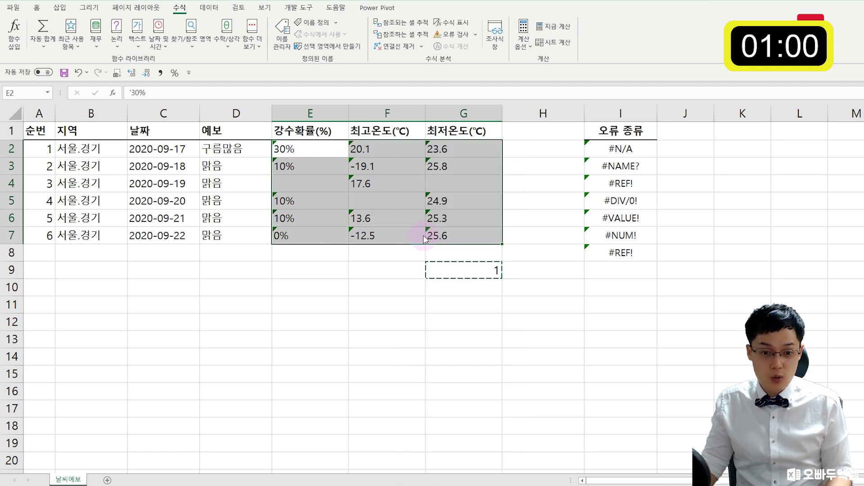
{"action": "left_click", "coordinate": [431, 250]}
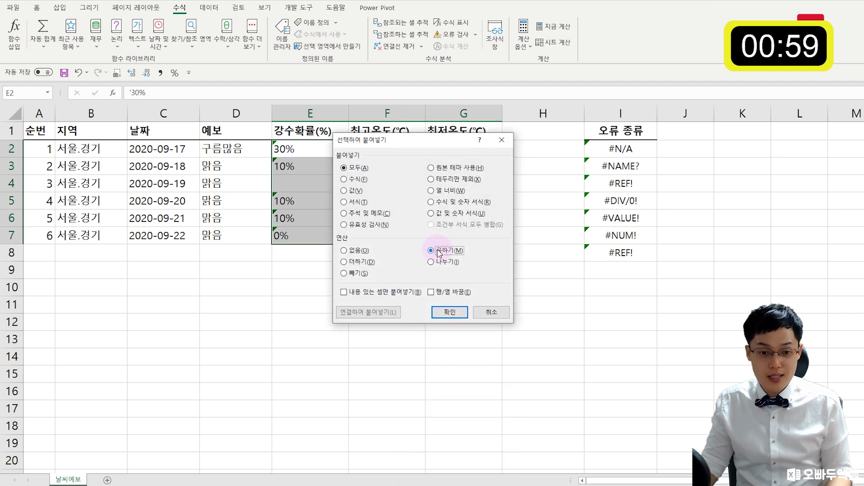
{"action": "left_click", "coordinate": [446, 312]}
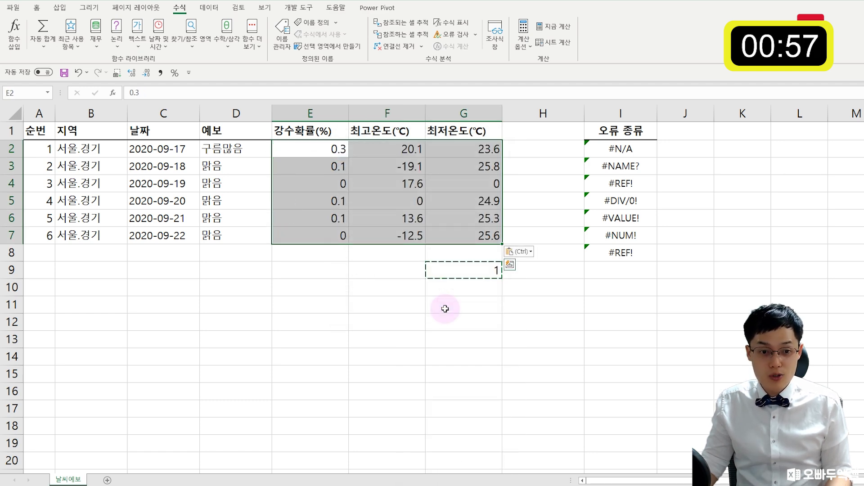
Check the results in the cleared cells E4, F5 and G4, and undo the multiply paste on E2:G7
{"action": "left_click", "coordinate": [343, 182]}
{"action": "left_click", "coordinate": [396, 200], "text": "ctrl"}
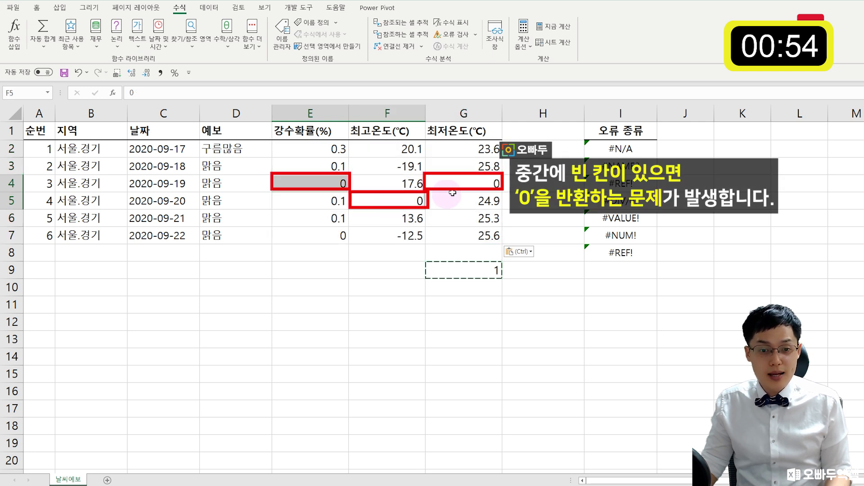
{"action": "left_click", "coordinate": [471, 185], "text": "ctrl"}
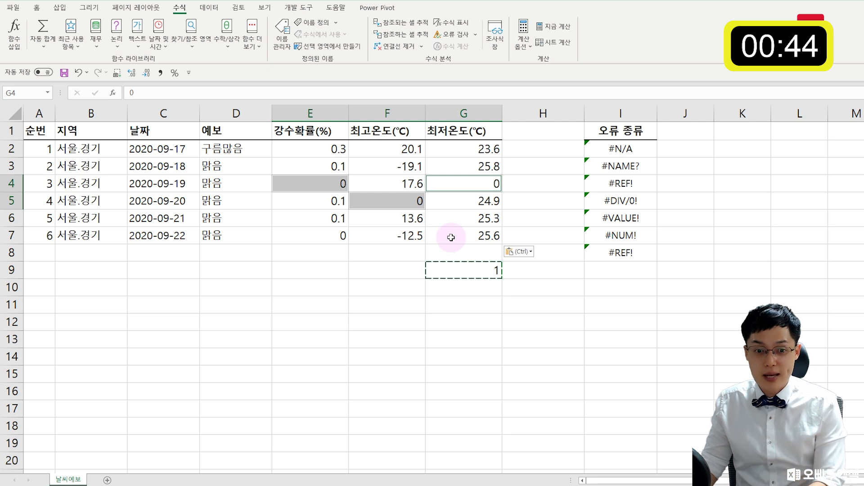
{"action": "key", "text": "ctrl+z"}
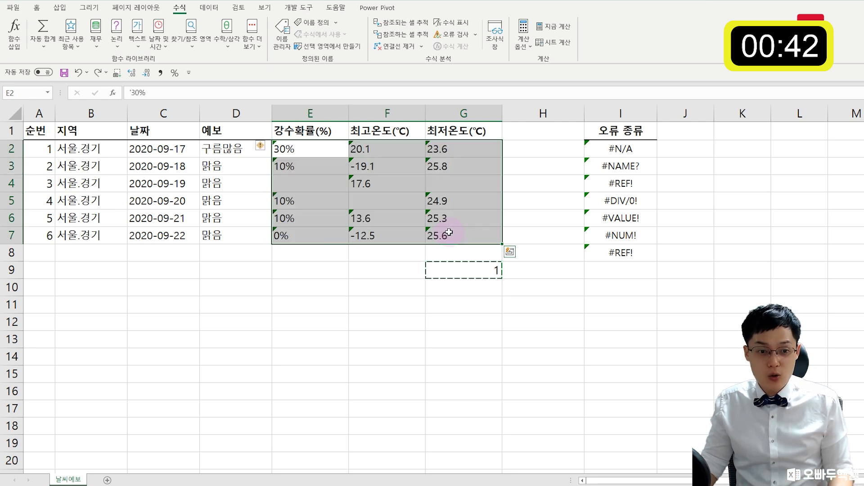
Copy the 1 in G9 and select only the constants within E2:G7 using Go To Special
{"action": "left_click", "coordinate": [460, 269]}
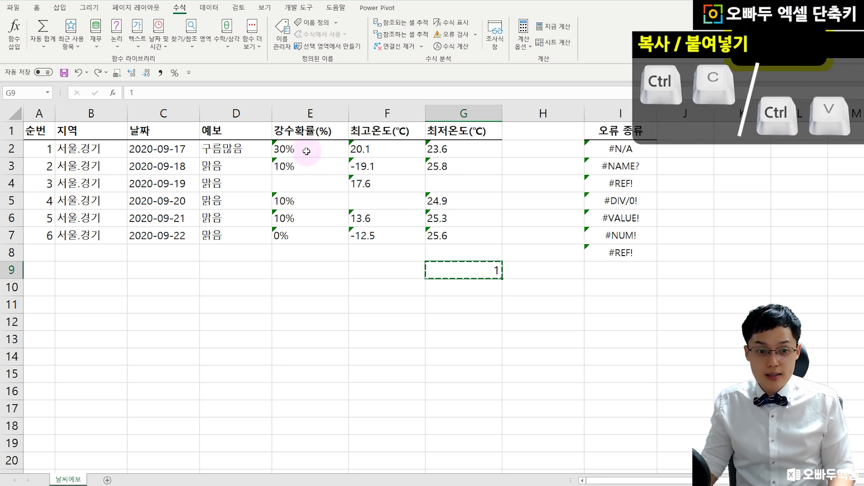
{"action": "left_click_drag", "start_coordinate": [307, 148], "coordinate": [434, 229]}
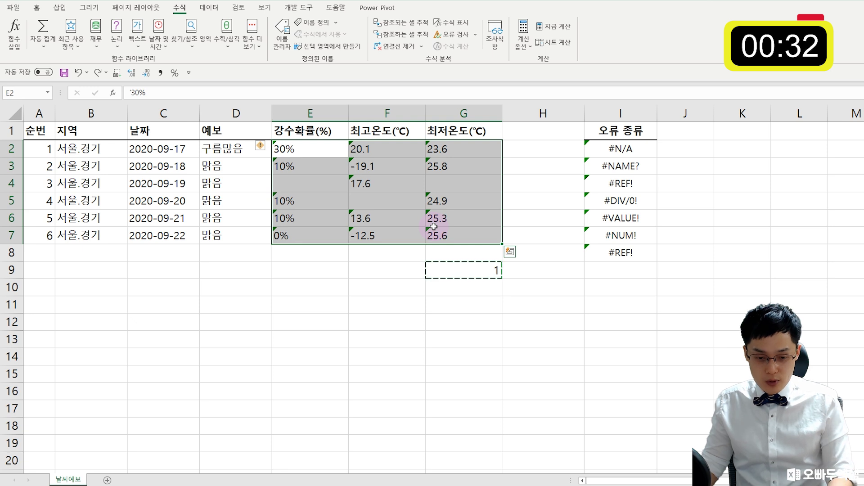
{"action": "key", "text": "F5"}
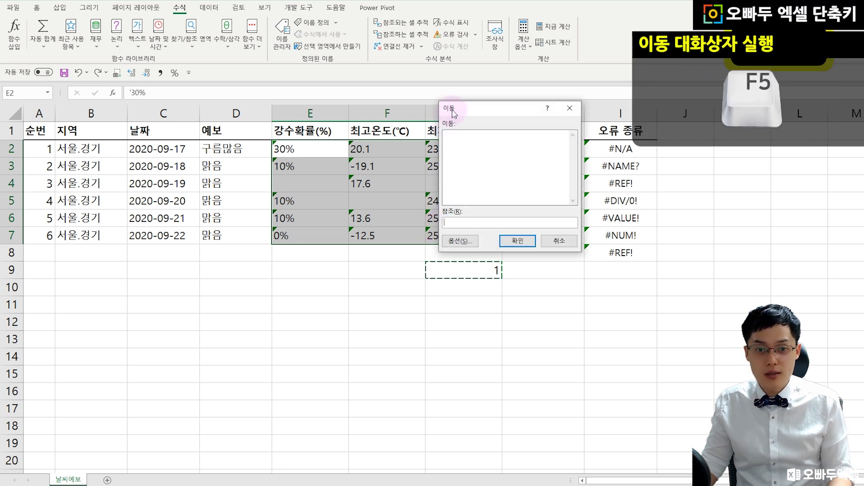
{"action": "left_click_drag", "start_coordinate": [452, 113], "coordinate": [449, 126]}
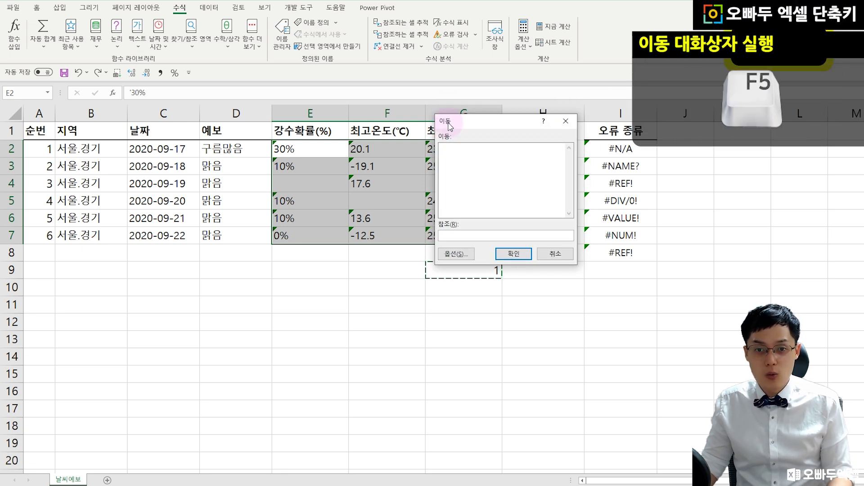
{"action": "left_click", "coordinate": [455, 255]}
{"action": "left_click", "coordinate": [414, 132]}
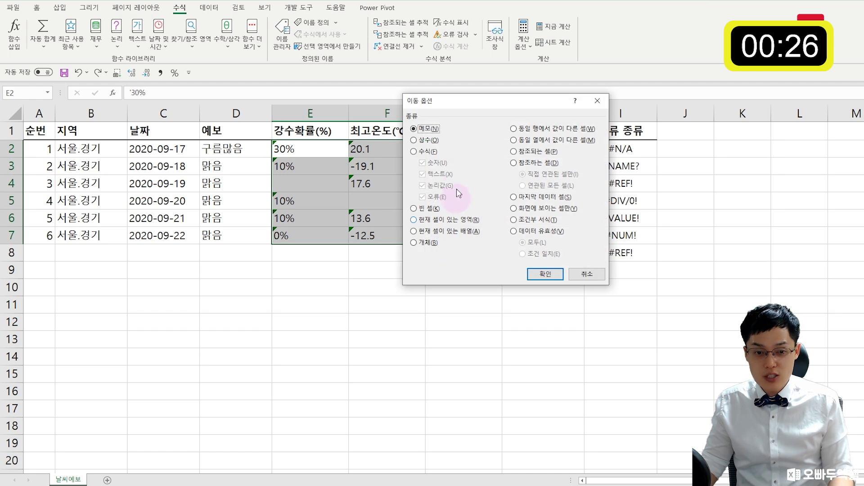
{"action": "left_click", "coordinate": [425, 141]}
{"action": "left_click", "coordinate": [542, 275]}
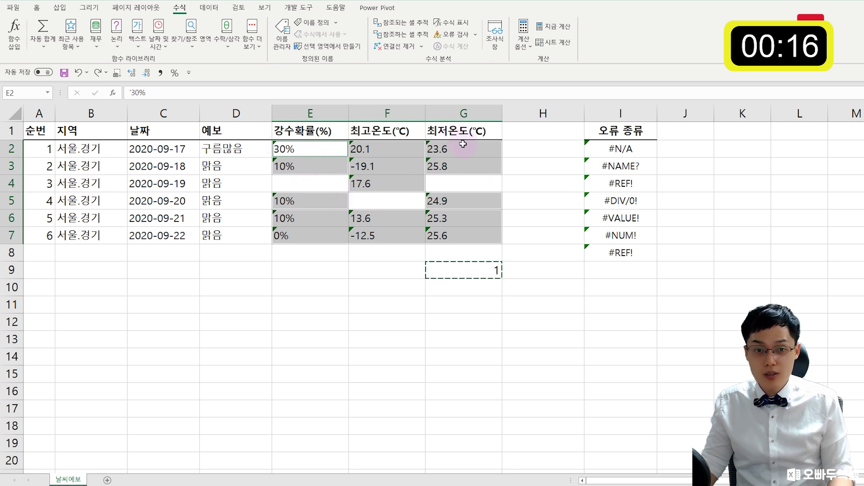
Paste the copied 1 onto the selected constant cells using Paste Special with the Multiply operation
{"action": "right_click", "coordinate": [373, 166]}
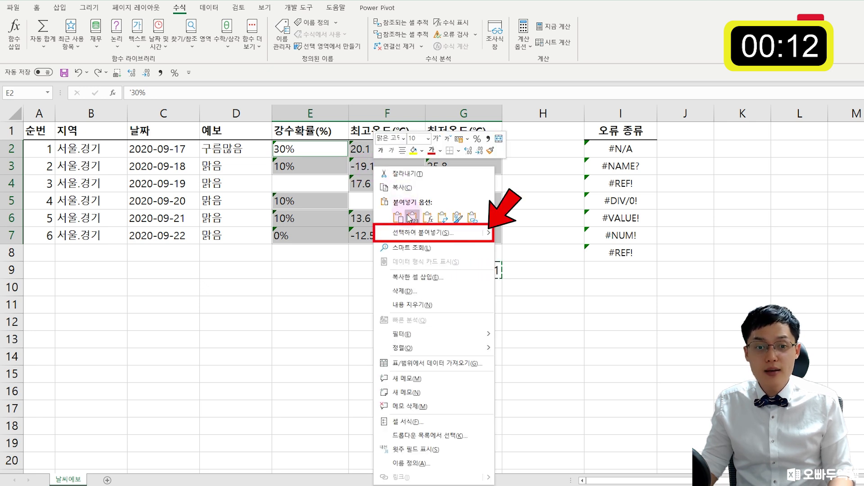
{"action": "left_click", "coordinate": [412, 233]}
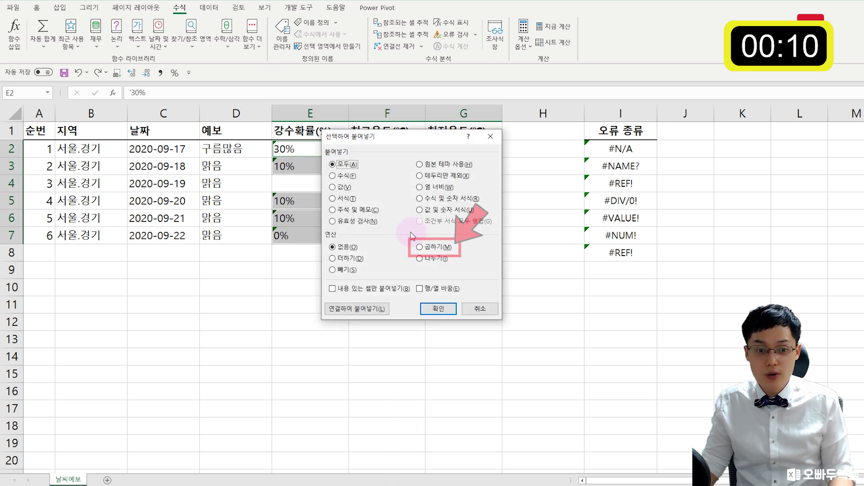
{"action": "left_click", "coordinate": [420, 247]}
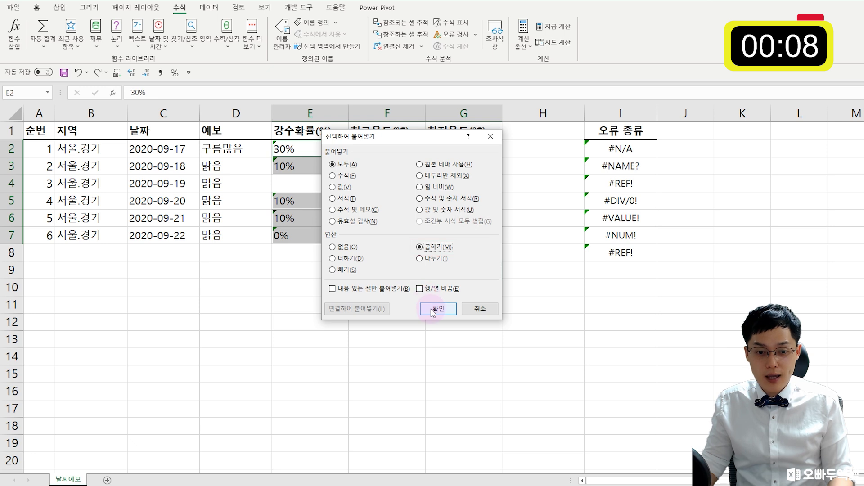
{"action": "left_click", "coordinate": [431, 309]}
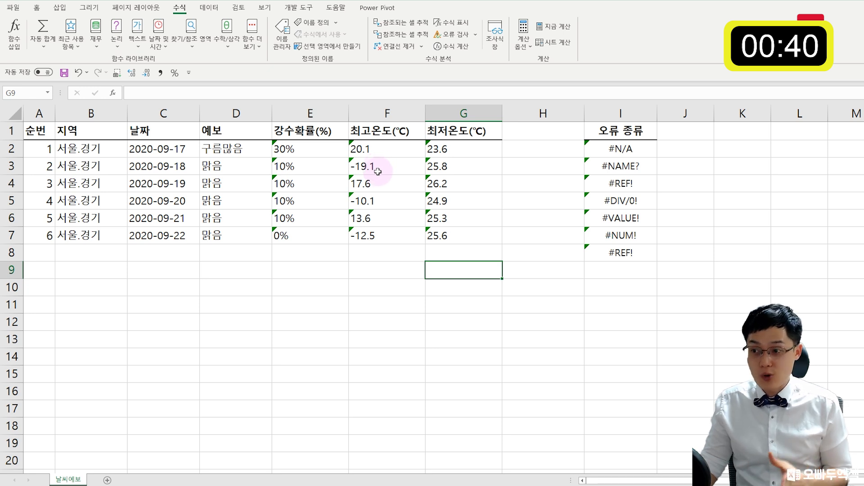
Convert column E to numbers with Text to Columns, keeping the Delimited type and General format, and check E2:E7
{"action": "left_click", "coordinate": [330, 116]}
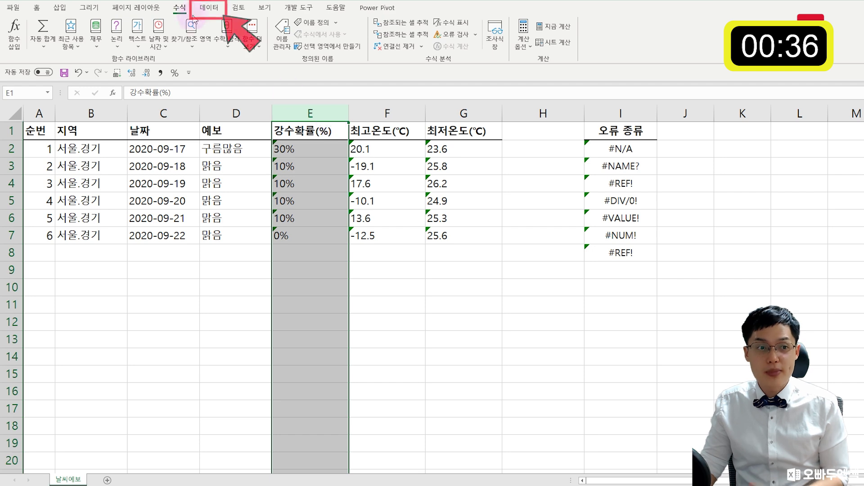
{"action": "left_click", "coordinate": [209, 8]}
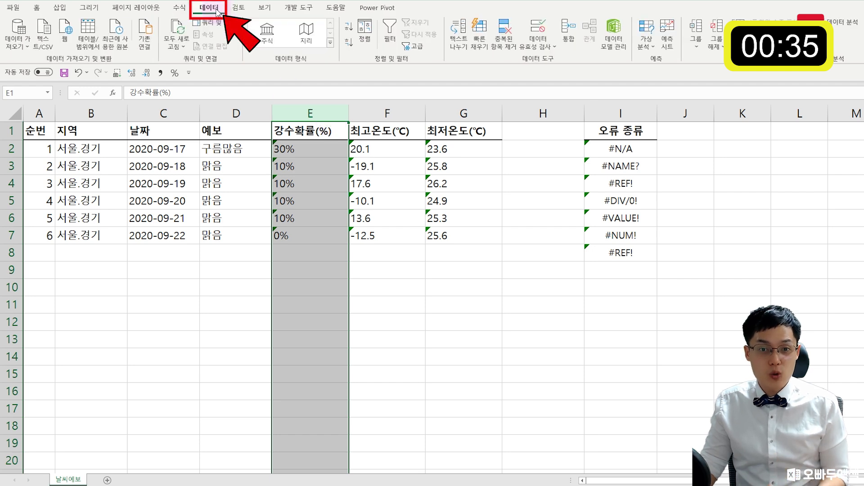
{"action": "left_click", "coordinate": [457, 33]}
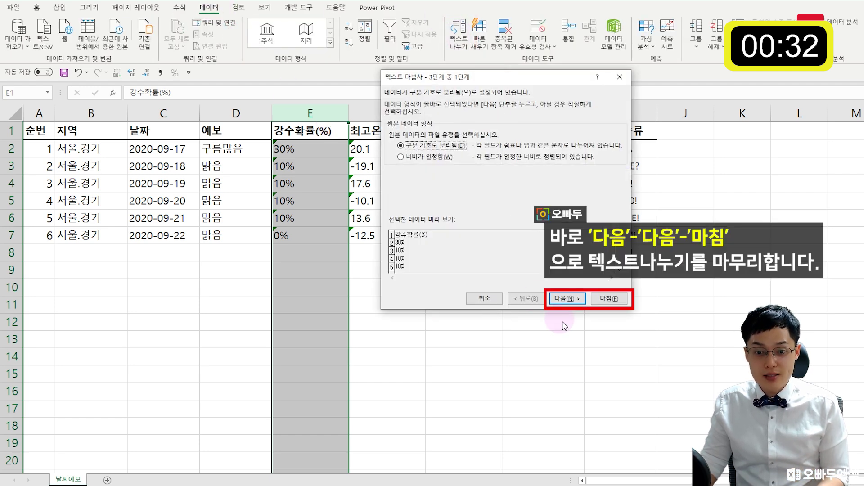
{"action": "left_click", "coordinate": [567, 299]}
{"action": "left_click", "coordinate": [568, 299]}
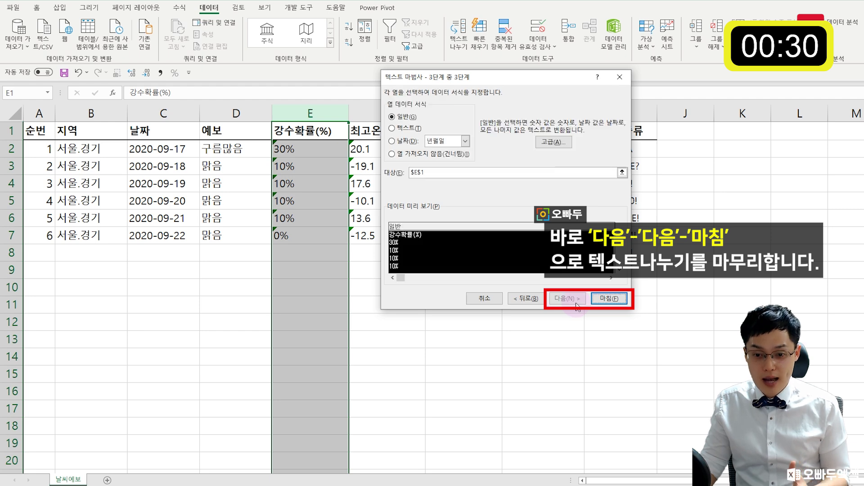
{"action": "left_click", "coordinate": [609, 298]}
{"action": "left_click_drag", "start_coordinate": [317, 153], "coordinate": [331, 239]}
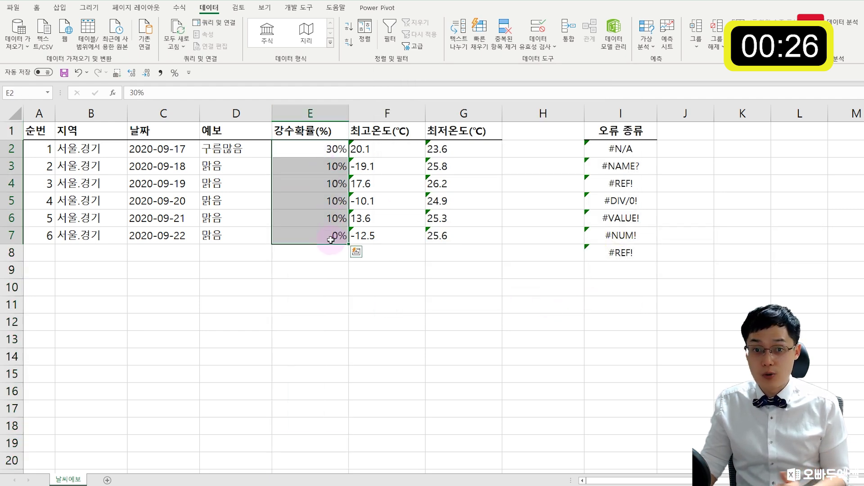
Try to run Text to Columns on columns F through H together
{"action": "left_click", "coordinate": [373, 114]}
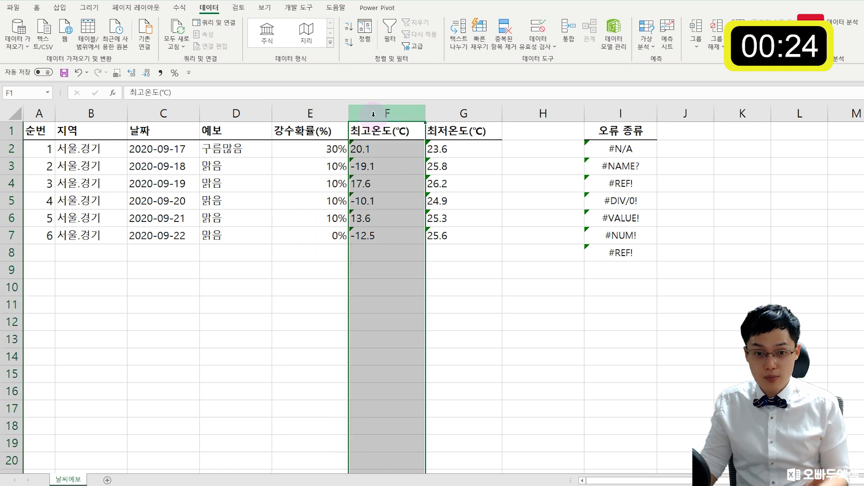
{"action": "left_click", "coordinate": [444, 108]}
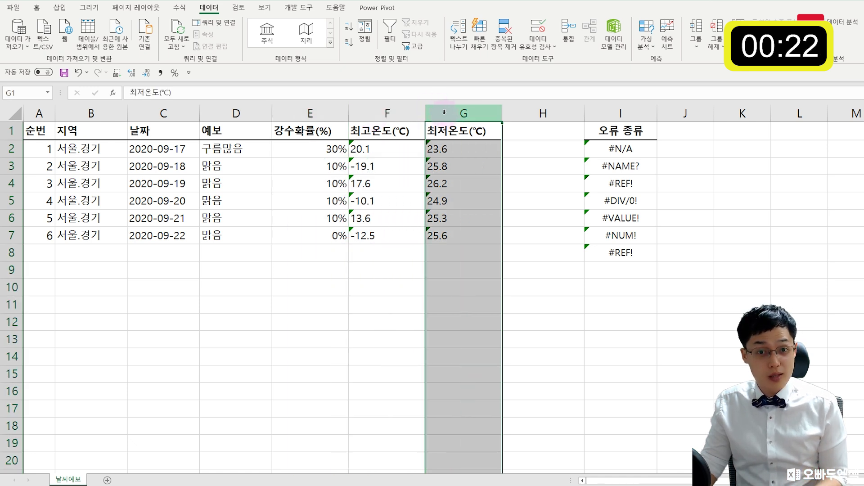
{"action": "left_click_drag", "start_coordinate": [444, 112], "coordinate": [418, 106]}
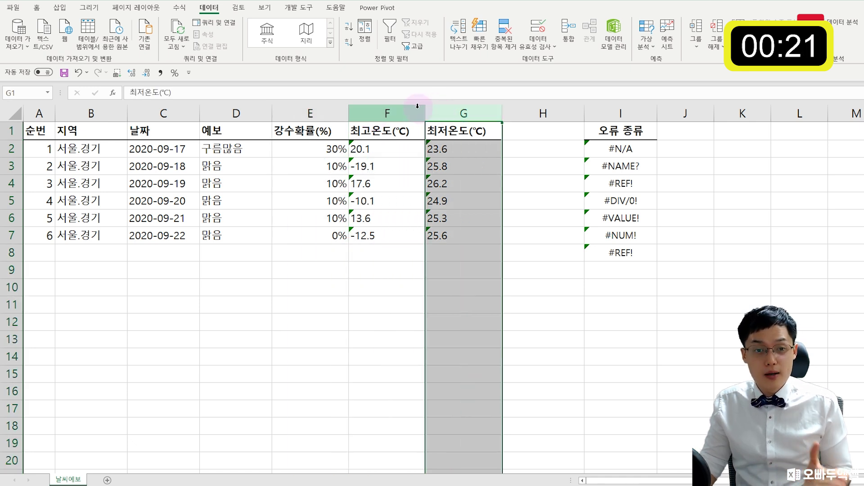
{"action": "left_click", "coordinate": [390, 113]}
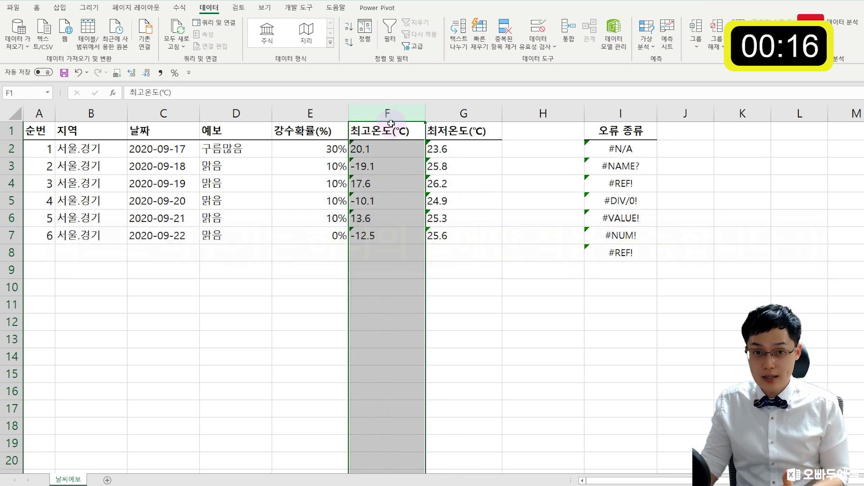
{"action": "left_click_drag", "start_coordinate": [389, 113], "coordinate": [523, 119]}
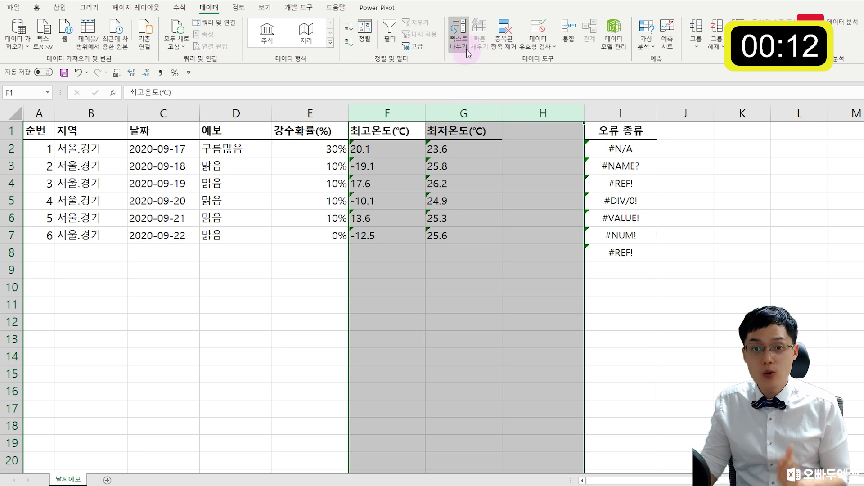
{"action": "left_click", "coordinate": [453, 42]}
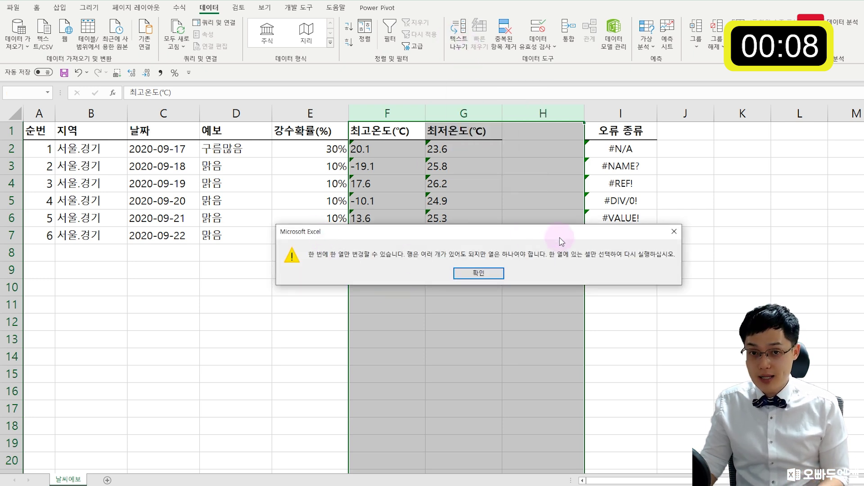
{"action": "left_click", "coordinate": [479, 273]}
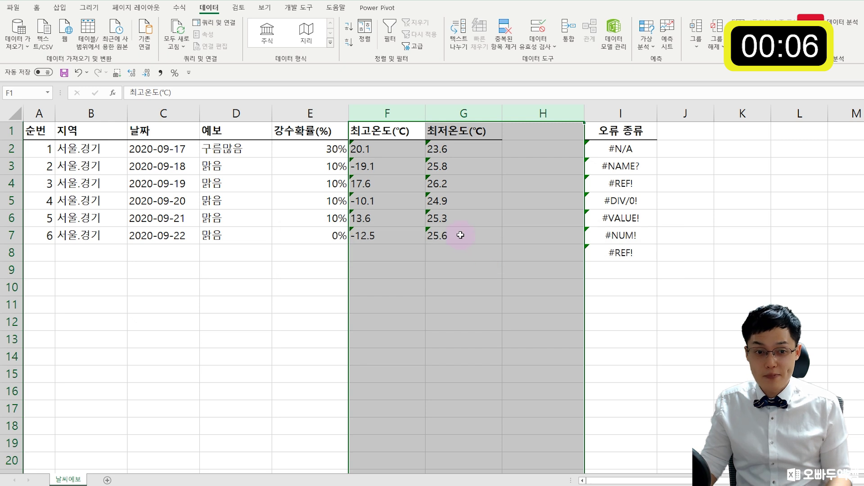
Undo the Text to Columns conversion of column E
{"action": "left_click", "coordinate": [461, 235]}
{"action": "left_click", "coordinate": [487, 275]}
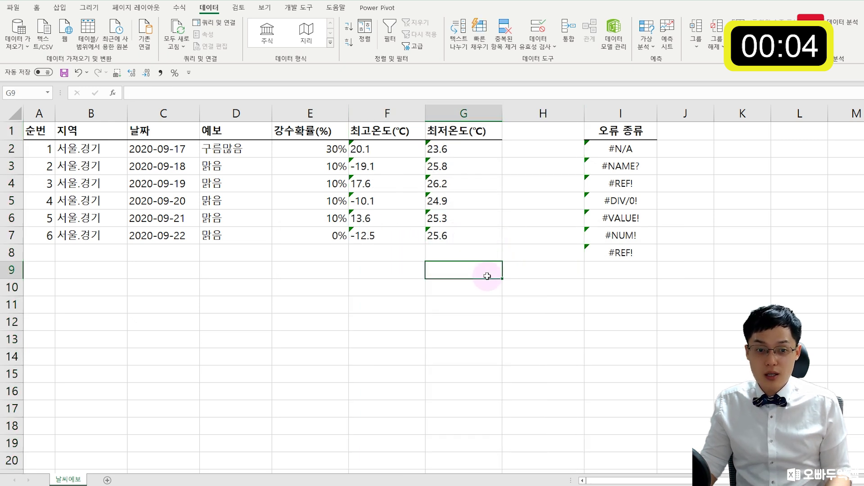
{"action": "key", "text": "ctrl+z"}
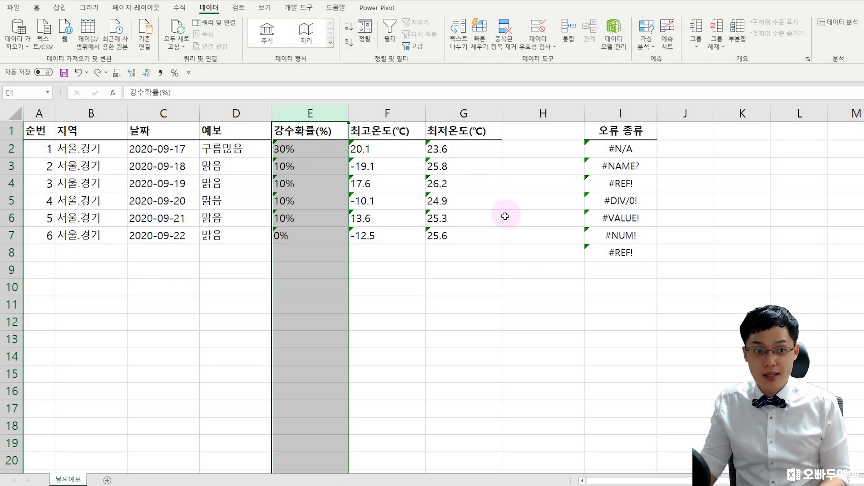
Check in the Excel options' ribbon customization that the Developer tab (개발 도구) is enabled
{"action": "left_click", "coordinate": [307, 12]}
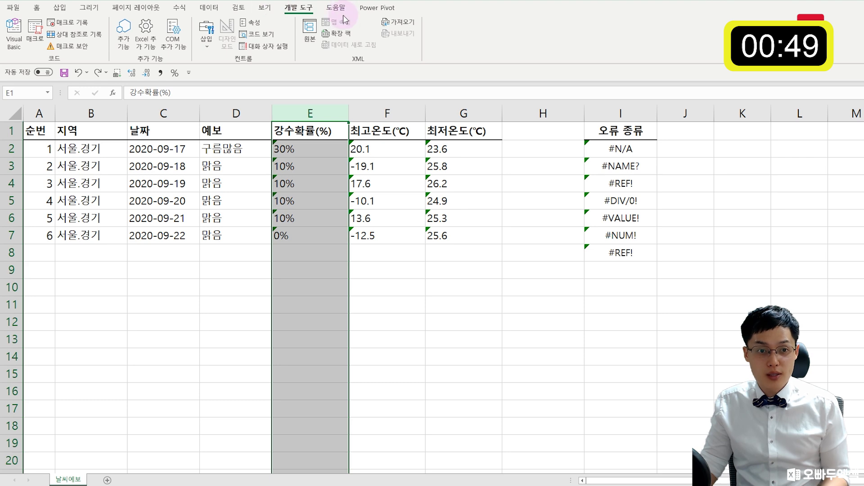
{"action": "left_click", "coordinate": [13, 8]}
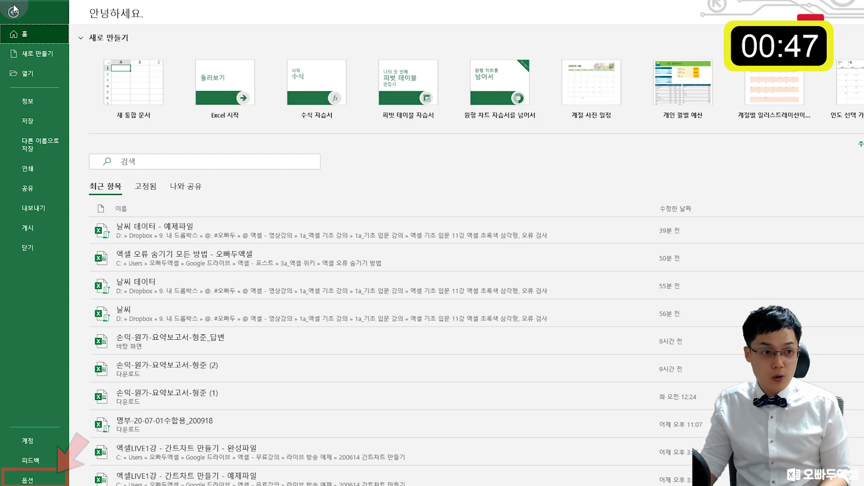
{"action": "left_click", "coordinate": [50, 481]}
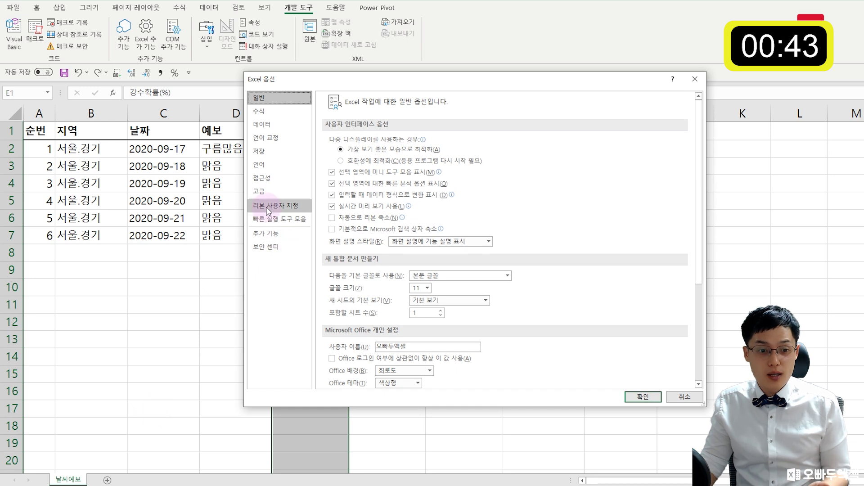
{"action": "left_click", "coordinate": [270, 206]}
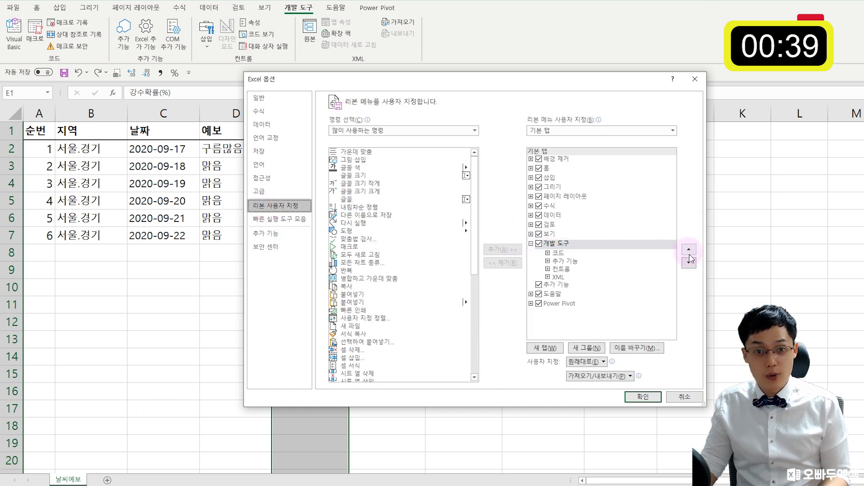
{"action": "left_click", "coordinate": [648, 398]}
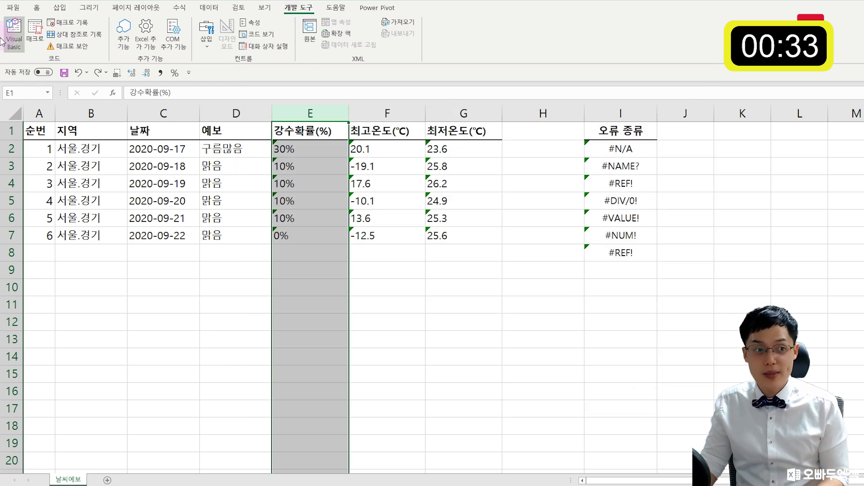
Insert a new module in the weather workbook's VBA project and enter the 숫자변환매크로 macro code in it
{"action": "left_click", "coordinate": [18, 47]}
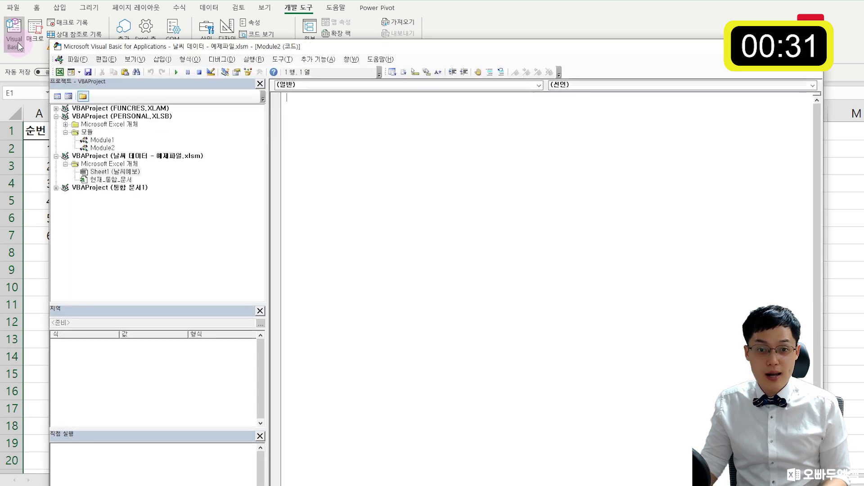
{"action": "left_click", "coordinate": [168, 62]}
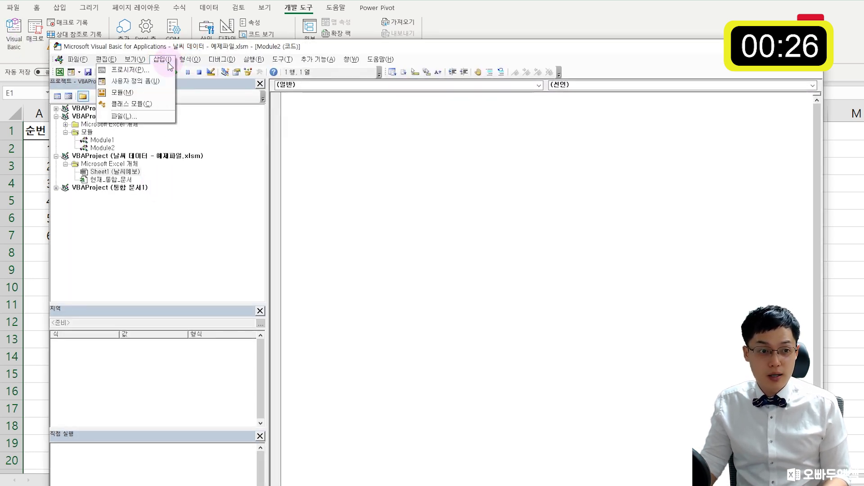
{"action": "left_click", "coordinate": [151, 93]}
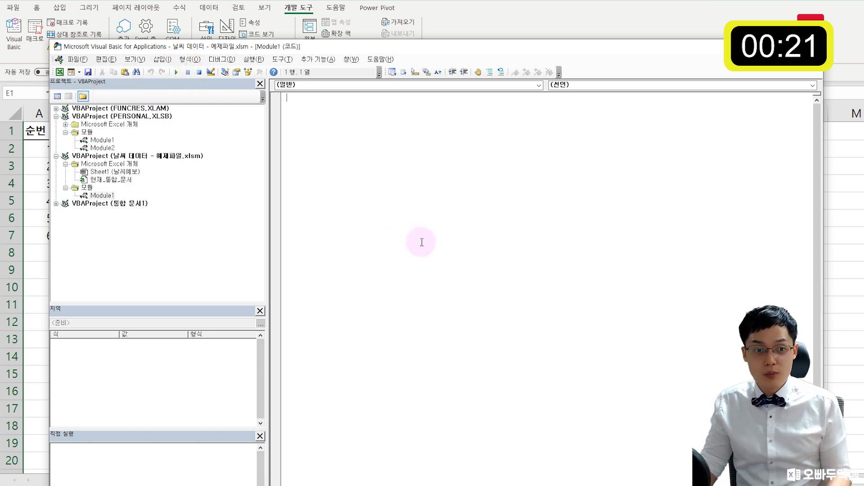
{"action": "type", "text": "Sub 숫자변환매크로()  Dim WS As Worksheet Dim rng As Range Set WS = ActiveSheet  ' 변환 할 숫자 서식을 입력하세요. Const sDate As String = \"yy년 mm월 dd일\"   '날짜  예: \"mm월dd일\" Const sPercent As String = \"0%\"          '퍼센트 Const sNumber As String = \"General\"       '기본 숫자  예: \"[Red]+0.0;[Blue]-0.0;0;@\"  ' 매크로 For Each rng In WS.UsedRange     If IsNumeric(rng.Value) Then         If InStr(1, rng.Value, \"%\") Then rng.NumberFormat = sPercent Else rng.NumberFormat = sNumber     ElseIf IsDate(rng.Value) Then rng.NumberFormat = sDate     Else: rng.NumberFormat = \"General\"     End If     rng.Value = rng.Value Next  '완료 메시지 출력 MsgBox \"숫자 변환이 완료되었습니다.\"  End Sub"}
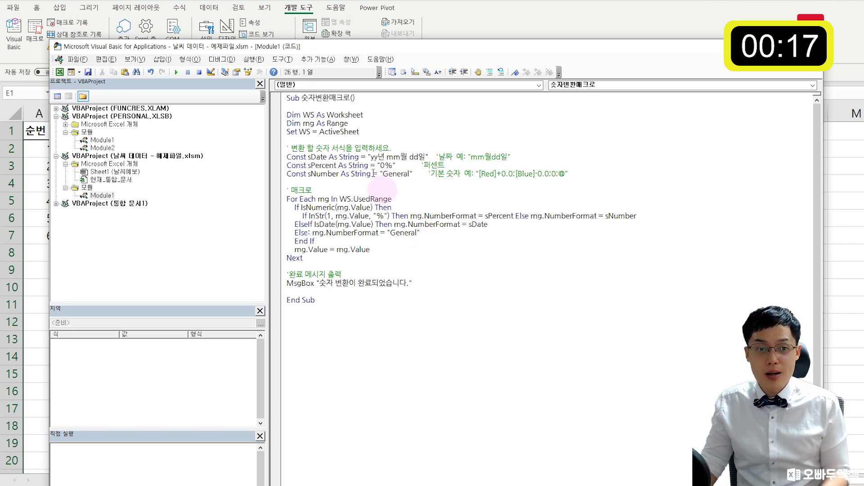
Move the code window clear of the weather data, run the 숫자변환매크로 macro and dismiss its completion message
{"action": "left_click_drag", "start_coordinate": [306, 48], "coordinate": [370, 45]}
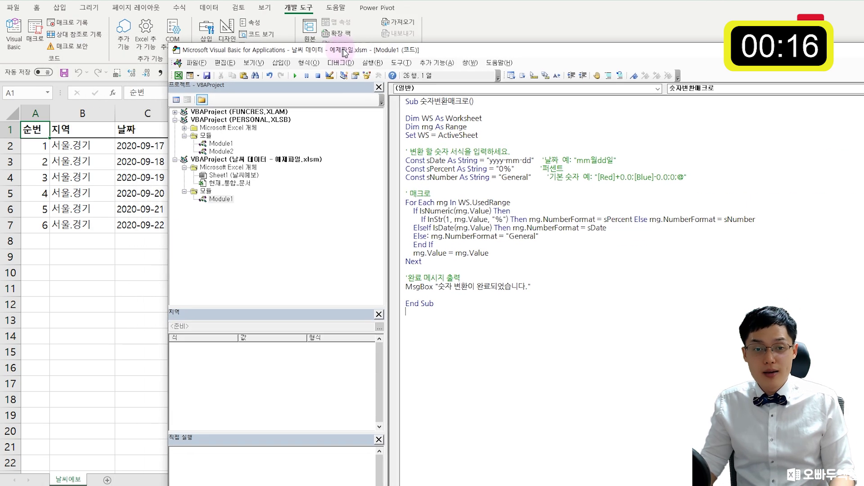
{"action": "left_click_drag", "start_coordinate": [340, 50], "coordinate": [404, 1]}
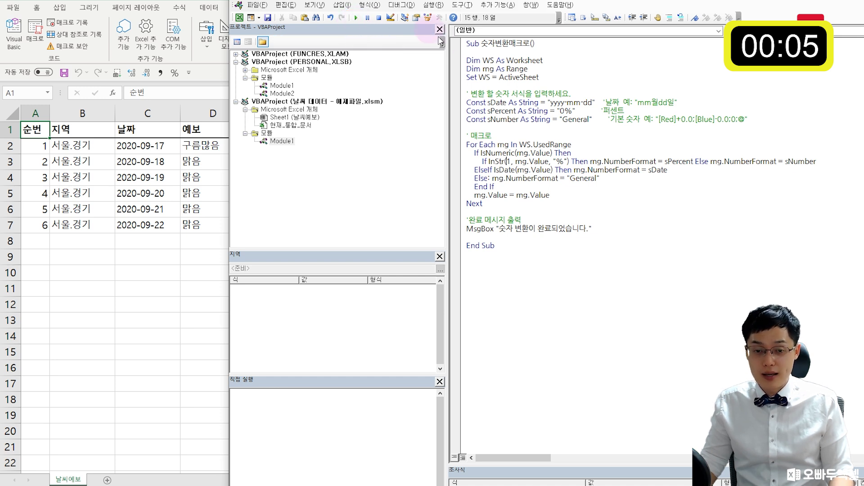
{"action": "key", "text": "F5"}
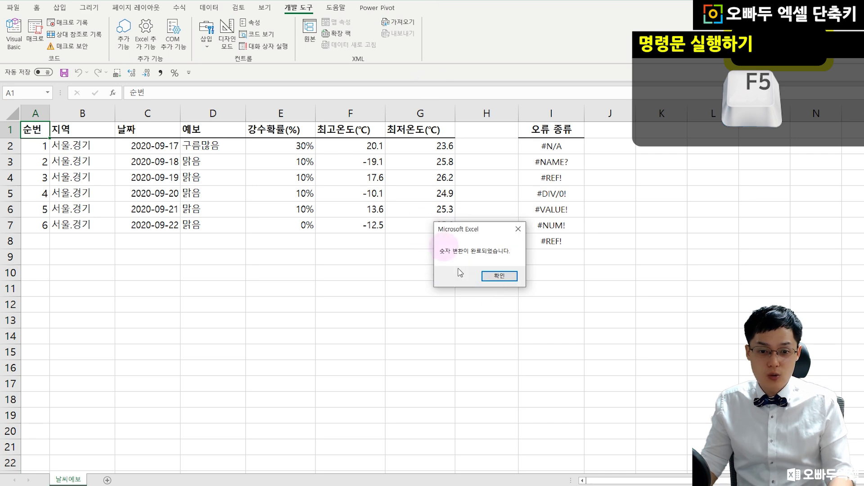
{"action": "left_click", "coordinate": [500, 275]}
Change the sDate format constant in the macro to "mm월dd일"
{"action": "left_click_drag", "start_coordinate": [458, 49], "coordinate": [476, 19]}
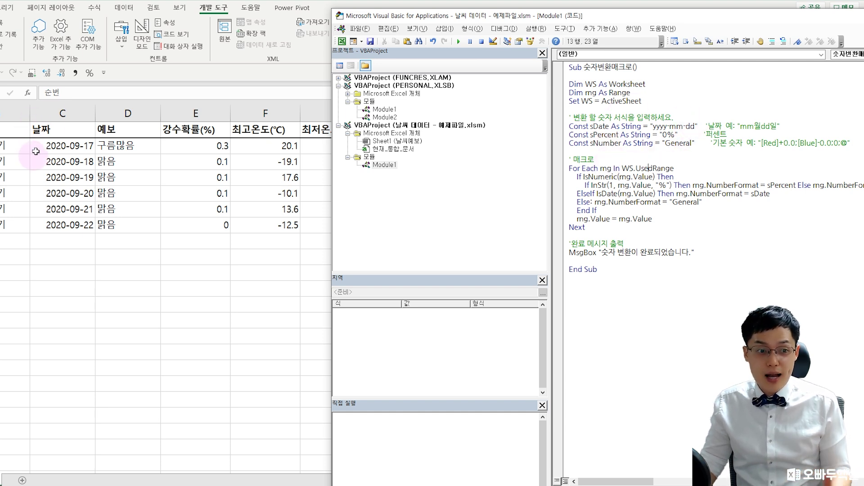
{"action": "left_click_drag", "start_coordinate": [695, 127], "coordinate": [652, 127]}
{"action": "type", "text": "mm월"}
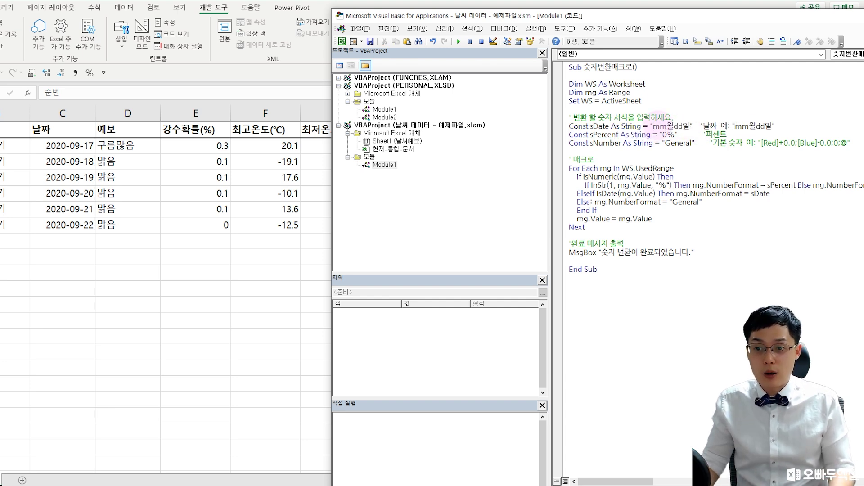
{"action": "type", "text": "dd일"}
Replace the sNumber constant's General format with the red and blue example format from its comment
{"action": "left_click_drag", "start_coordinate": [762, 146], "coordinate": [848, 145]}
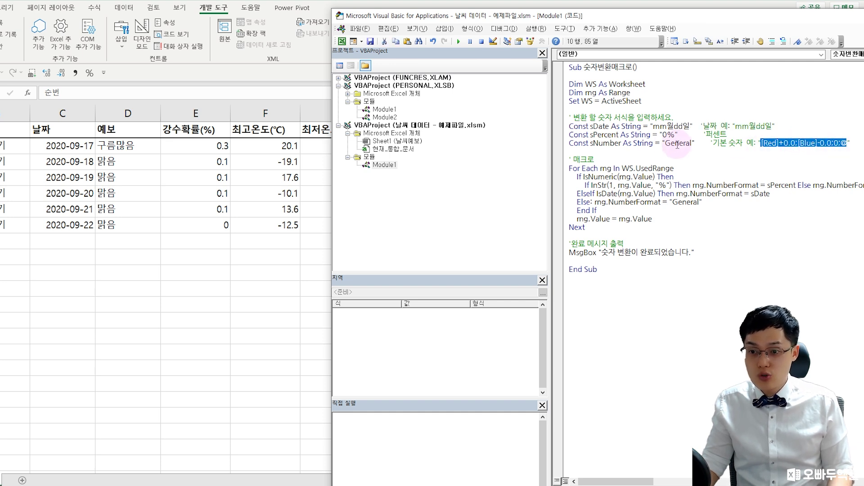
{"action": "left_click_drag", "start_coordinate": [665, 144], "coordinate": [691, 144]}
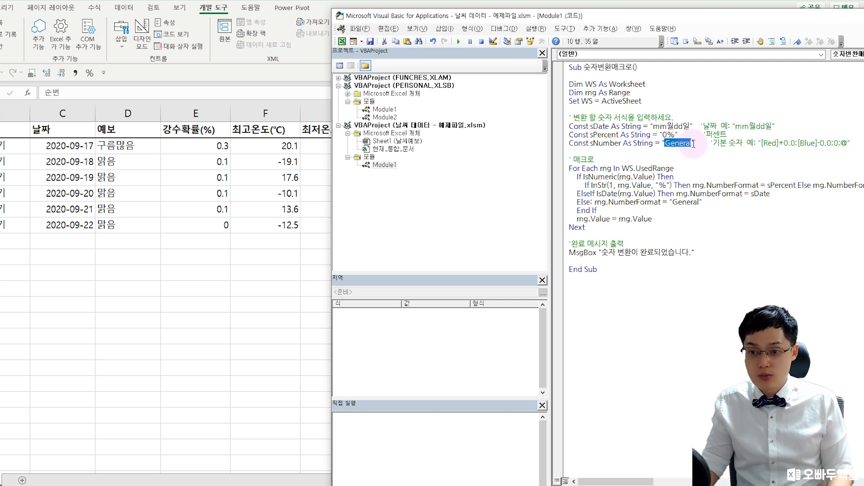